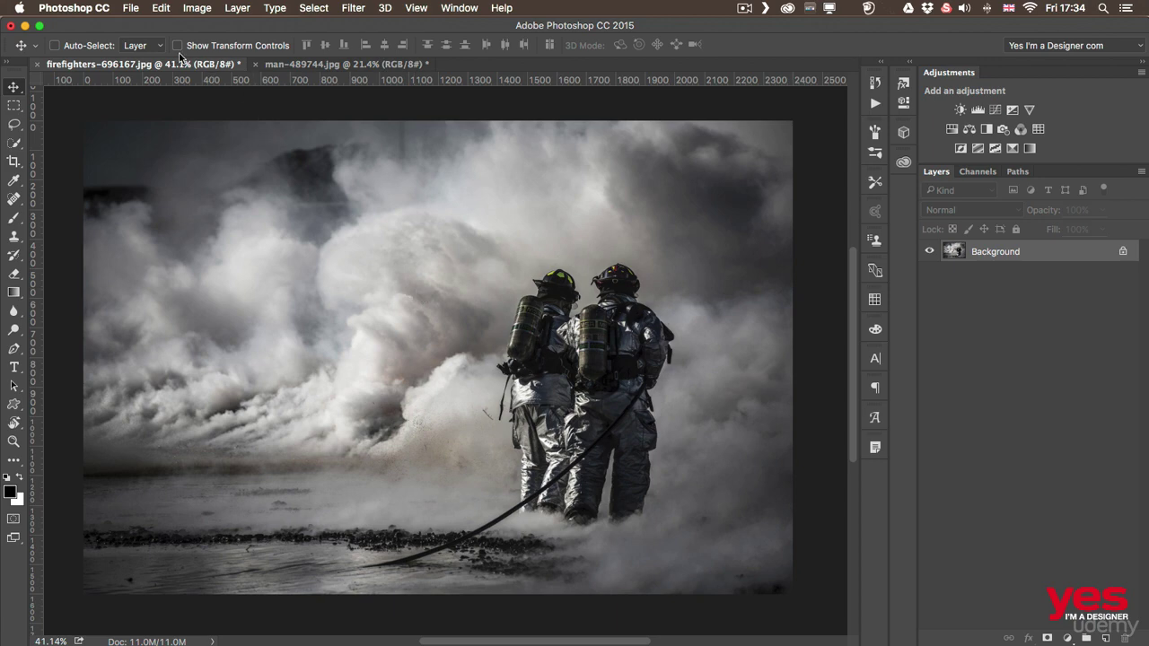
Place grunge frame.png as an embedded layer in the firefighters image and stretch it to cover the whole canvas, about 234% wide and 209% high
click(132, 8)
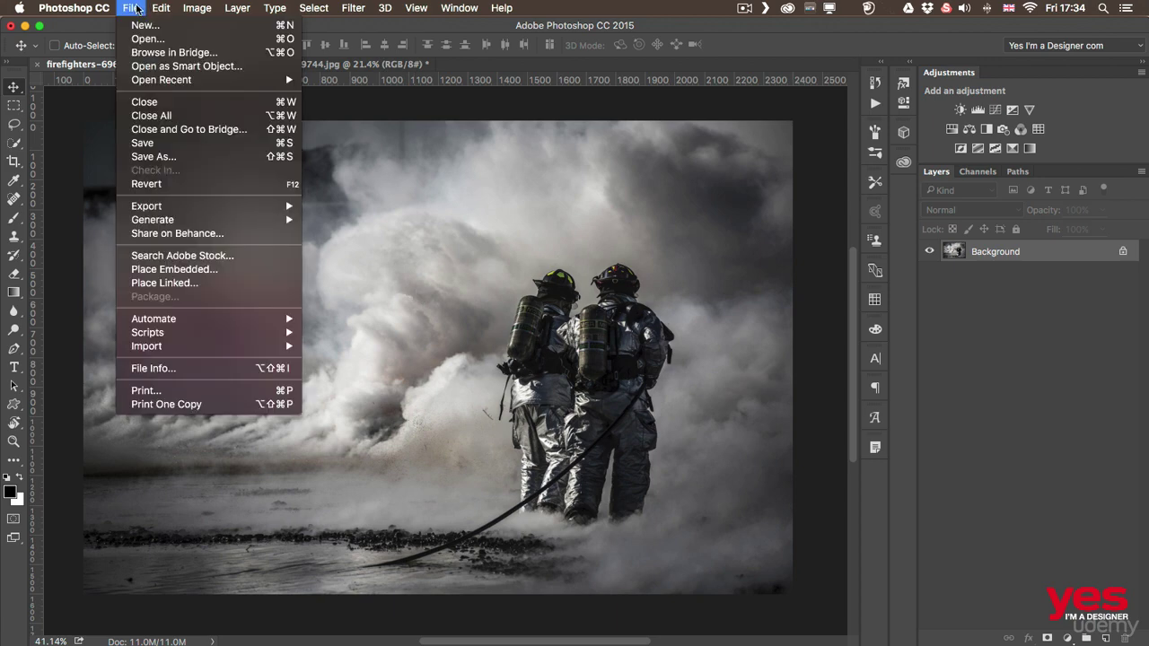
click(181, 271)
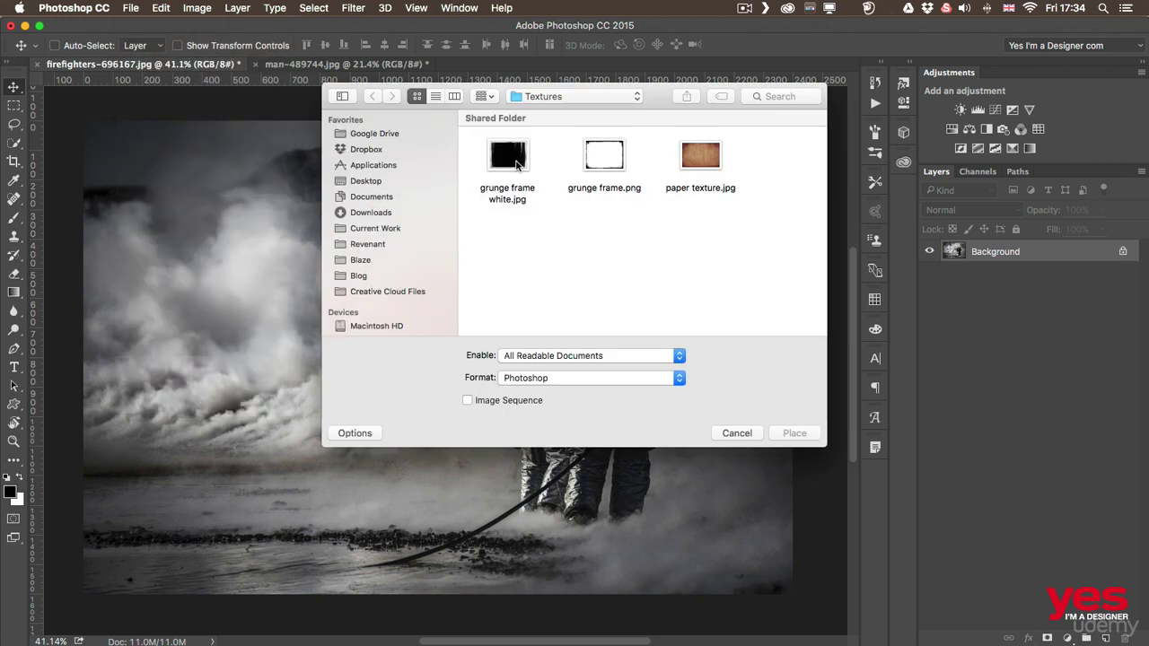
click(592, 166)
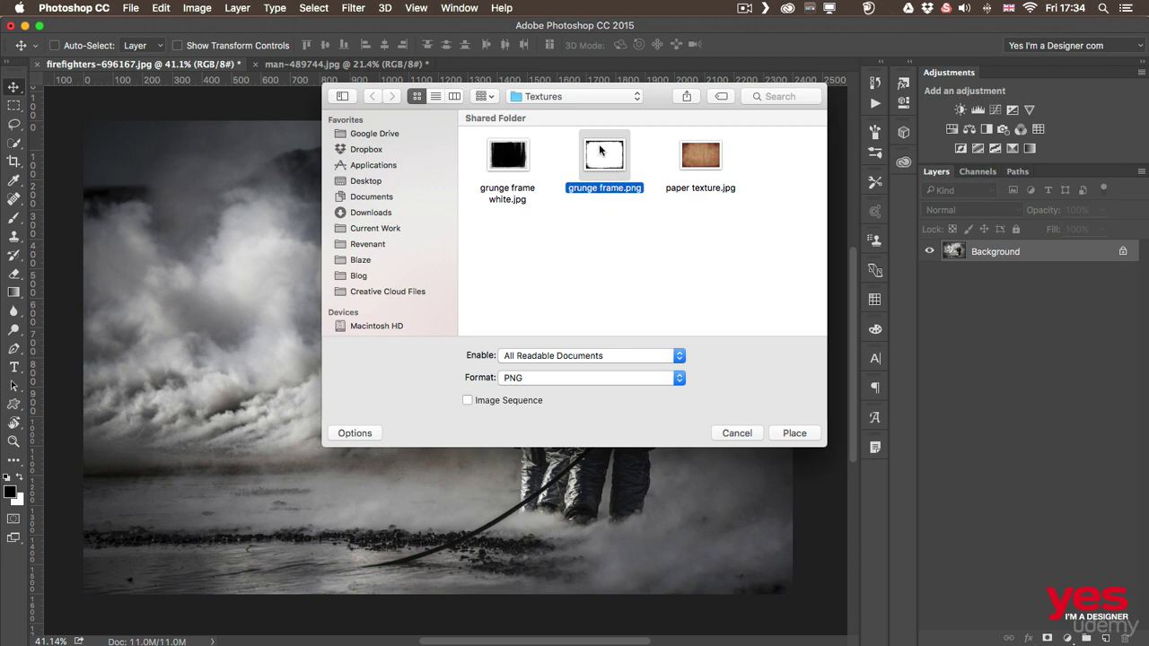
click(793, 433)
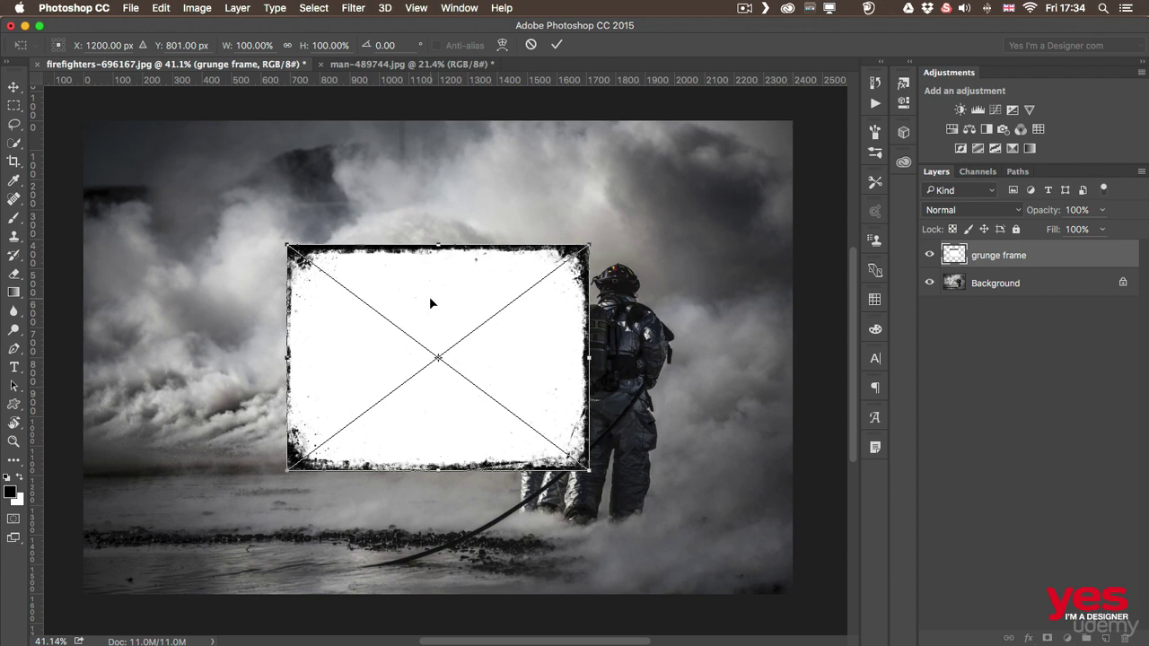
drag(427, 304, 225, 176)
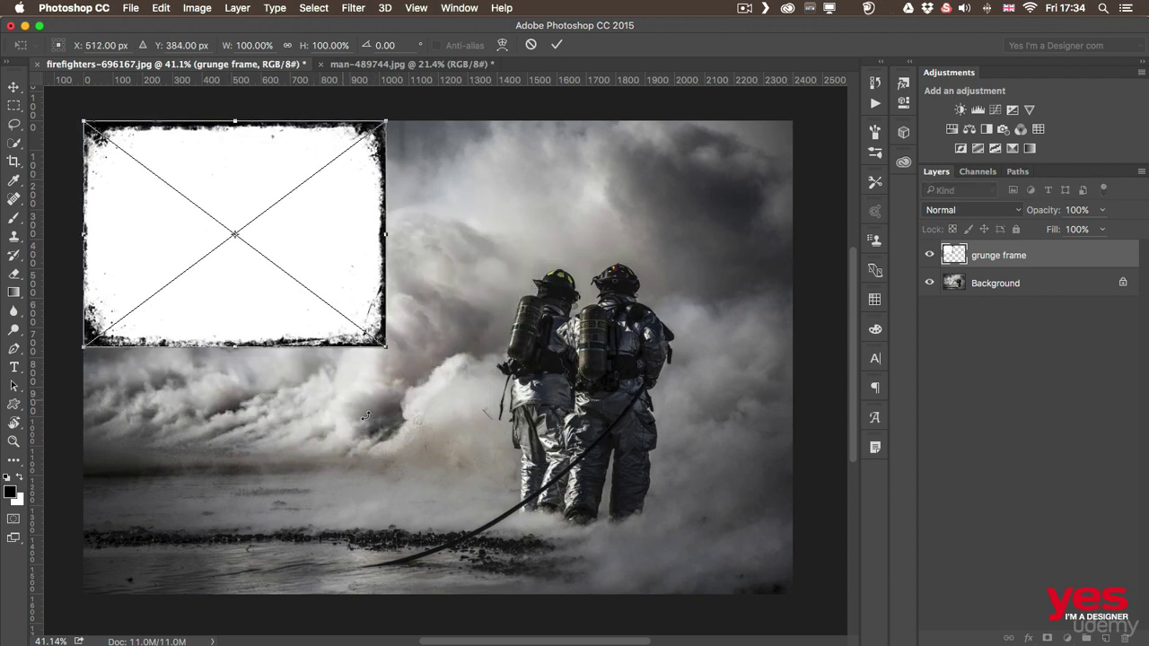
drag(387, 346, 793, 593)
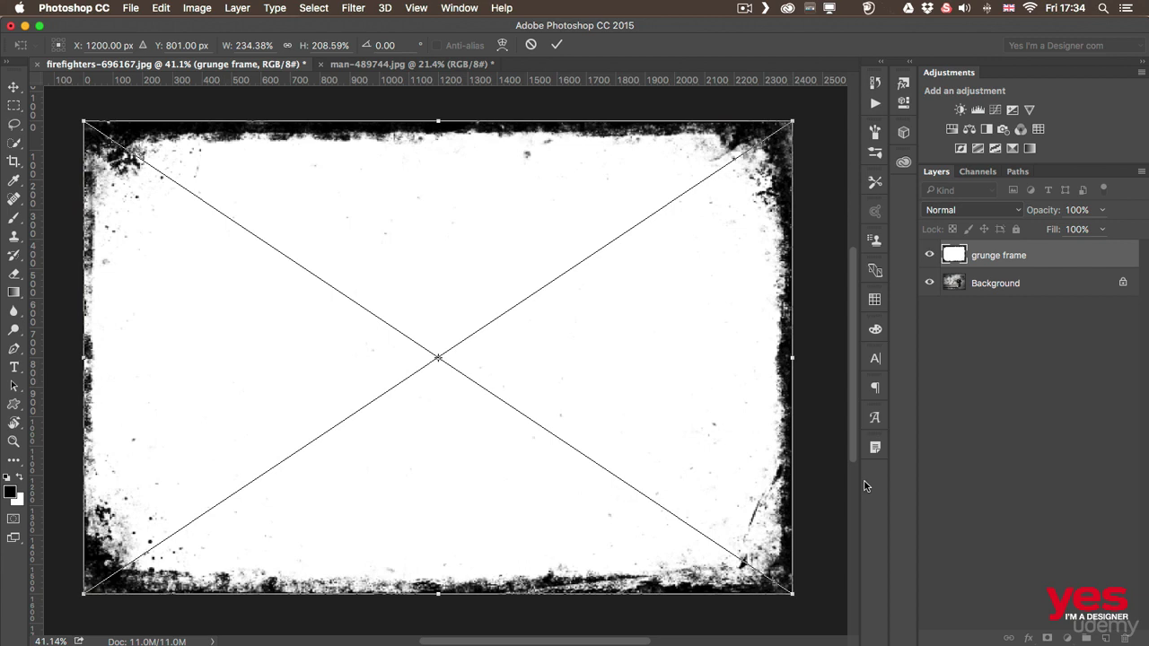
key(Return)
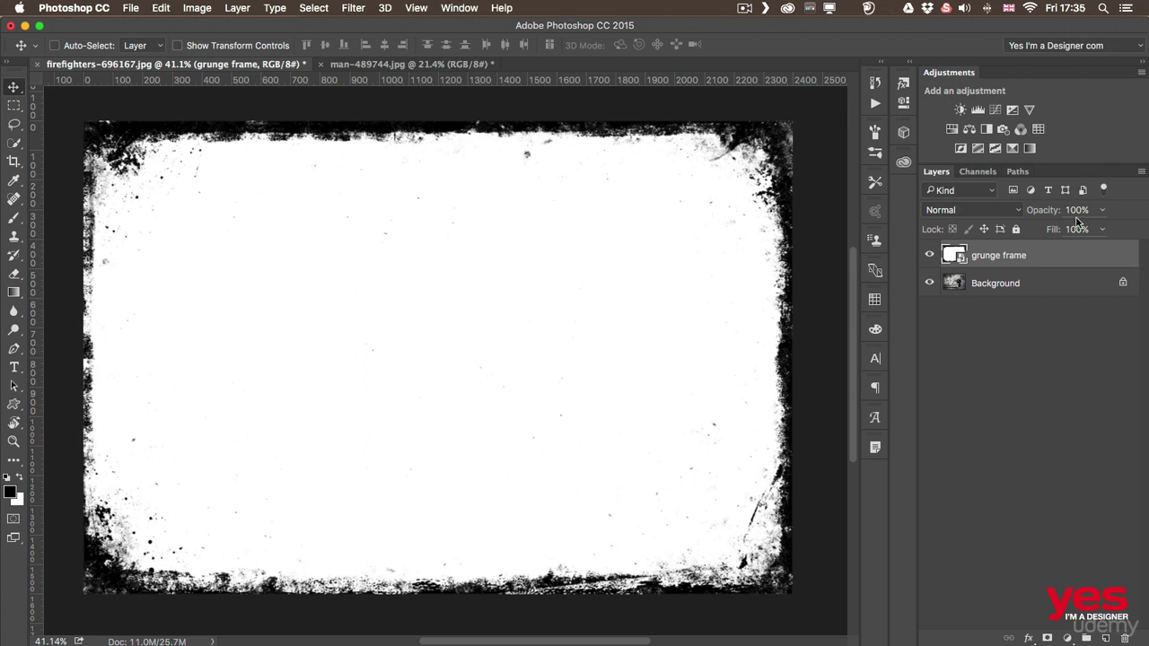
Try the grunge frame layer at 42% opacity, restore it to 100%, and set its blending mode to Multiply
drag(1043, 213, 998, 215)
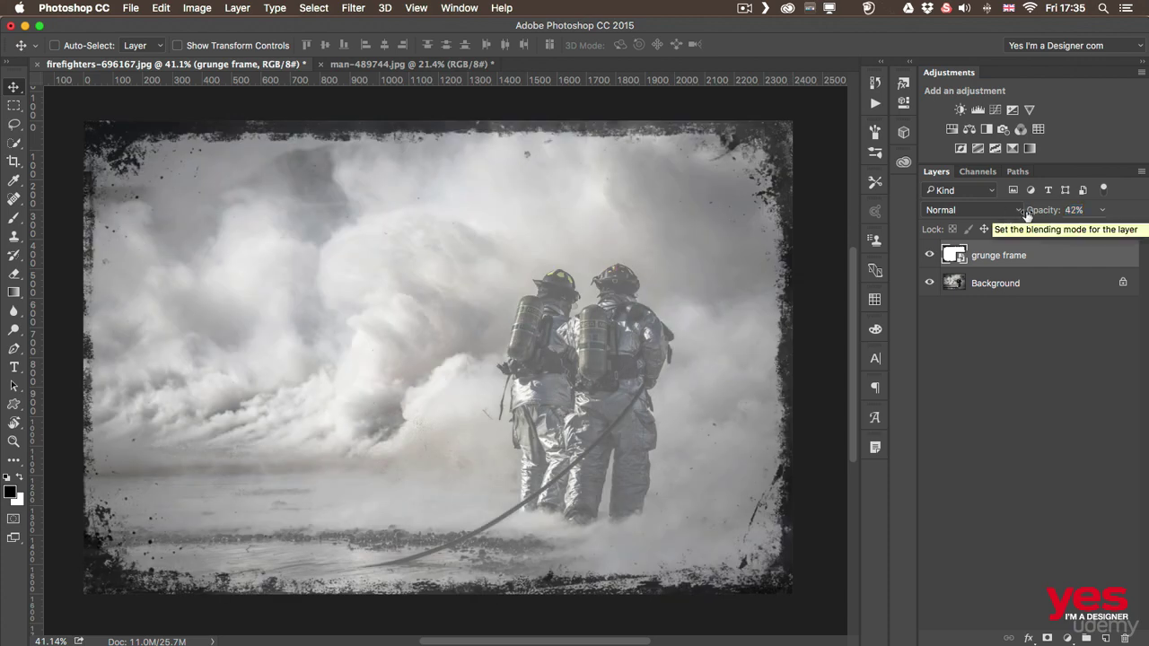
drag(1036, 212, 1115, 215)
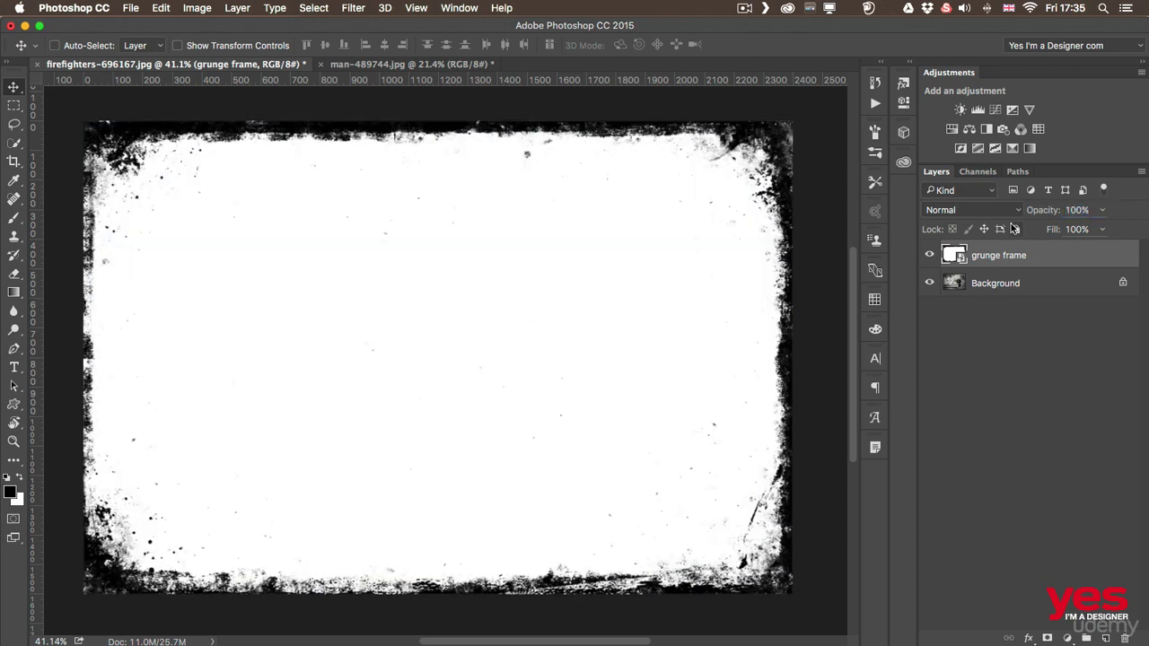
click(968, 216)
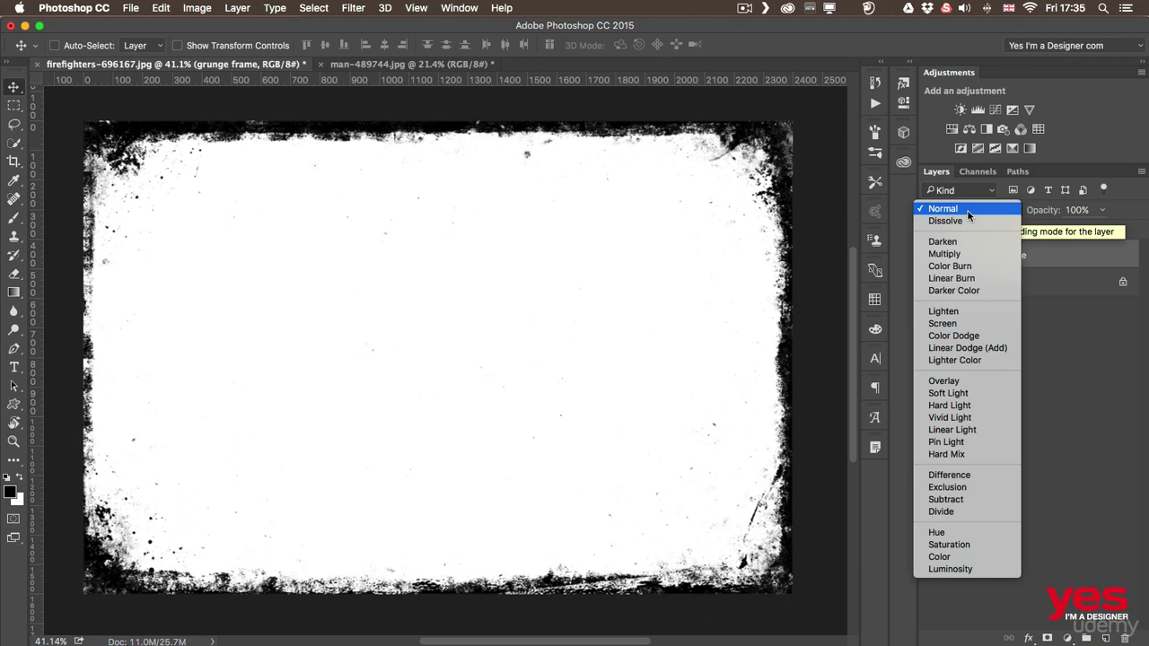
click(945, 256)
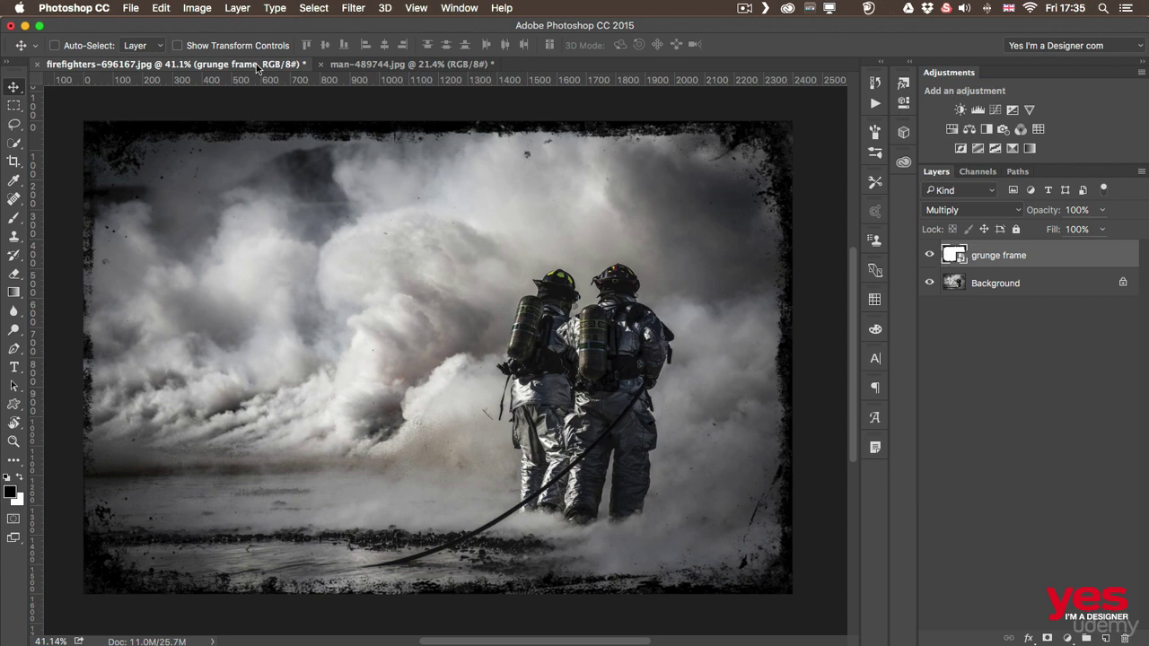
In man-489744.jpg, place grunge frame white.jpg as an embedded layer and stretch it over the whole canvas, about 122% wide and 108.5% high
click(381, 65)
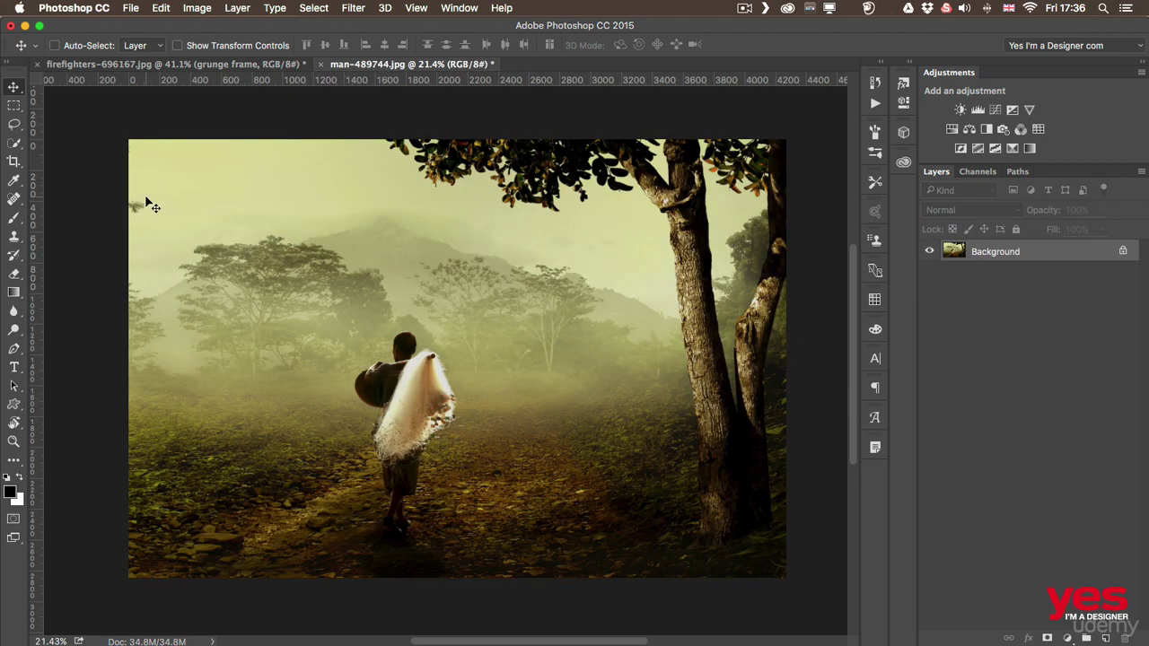
click(130, 7)
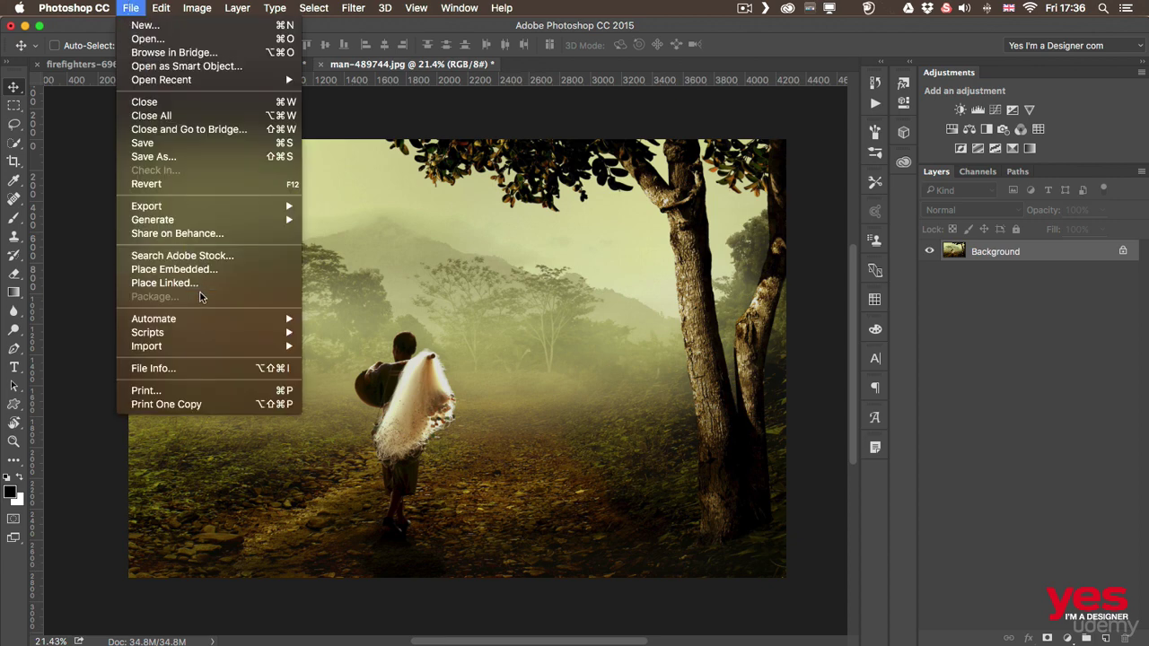
click(195, 269)
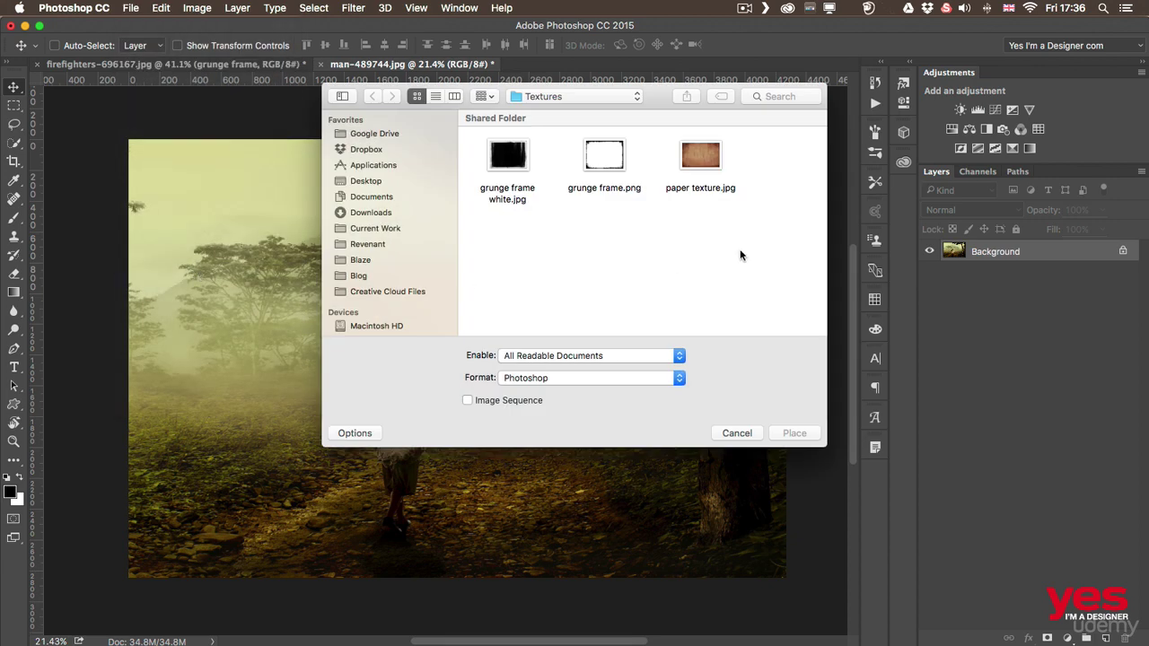
click(507, 160)
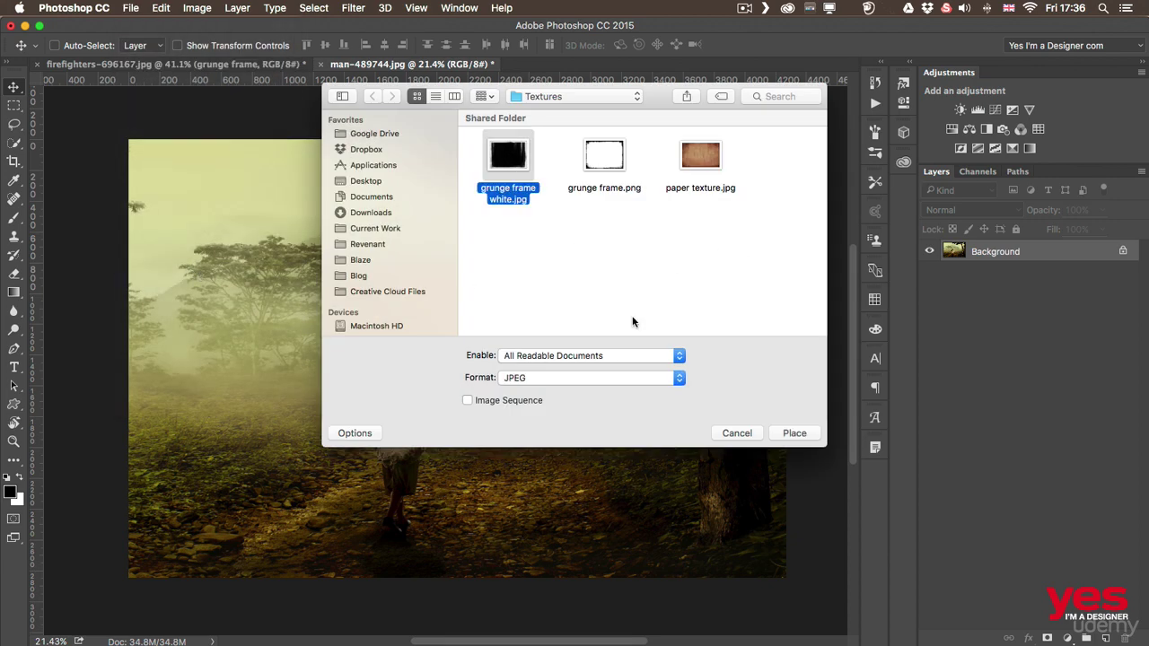
click(794, 434)
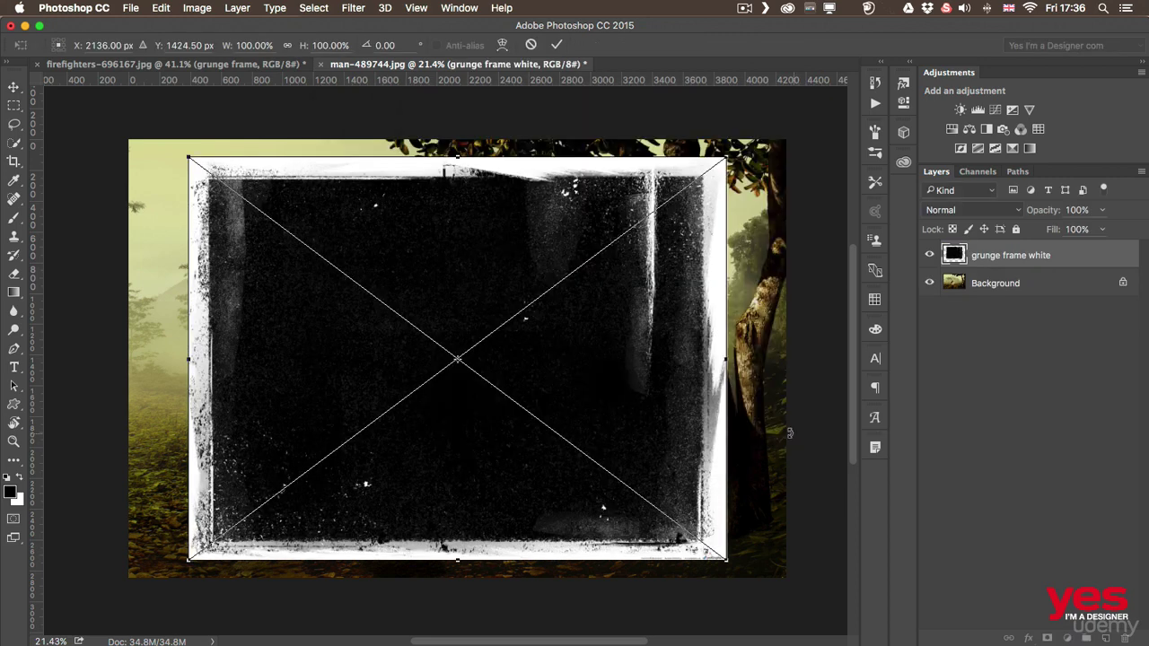
drag(258, 252, 200, 235)
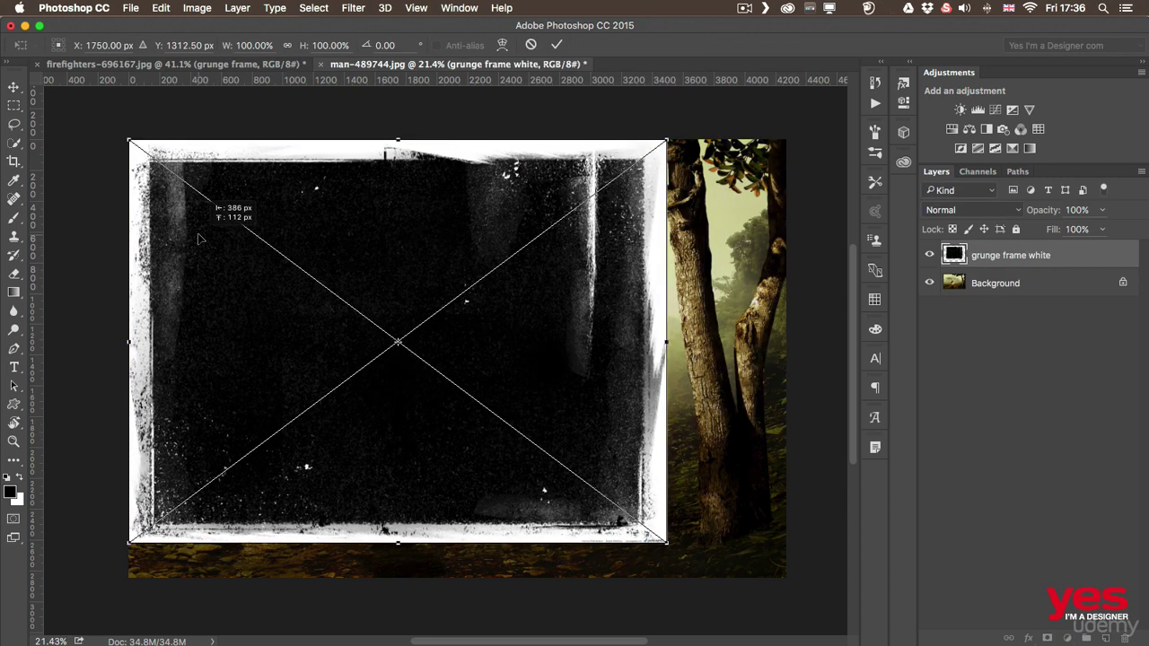
drag(667, 541, 785, 571)
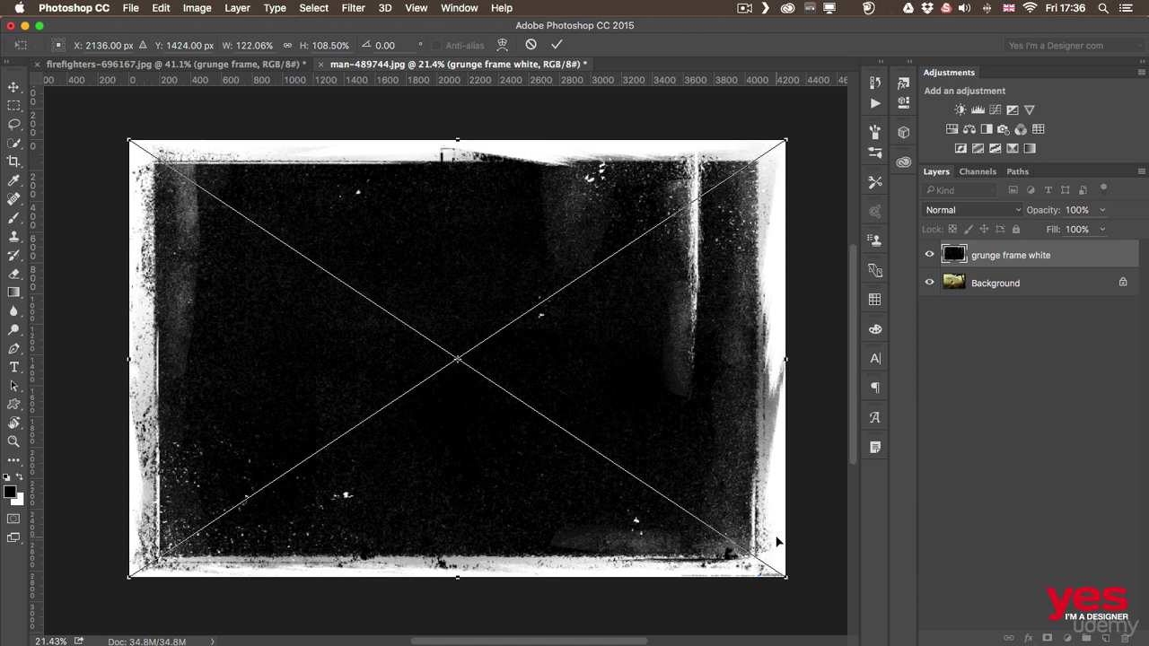
key(Return)
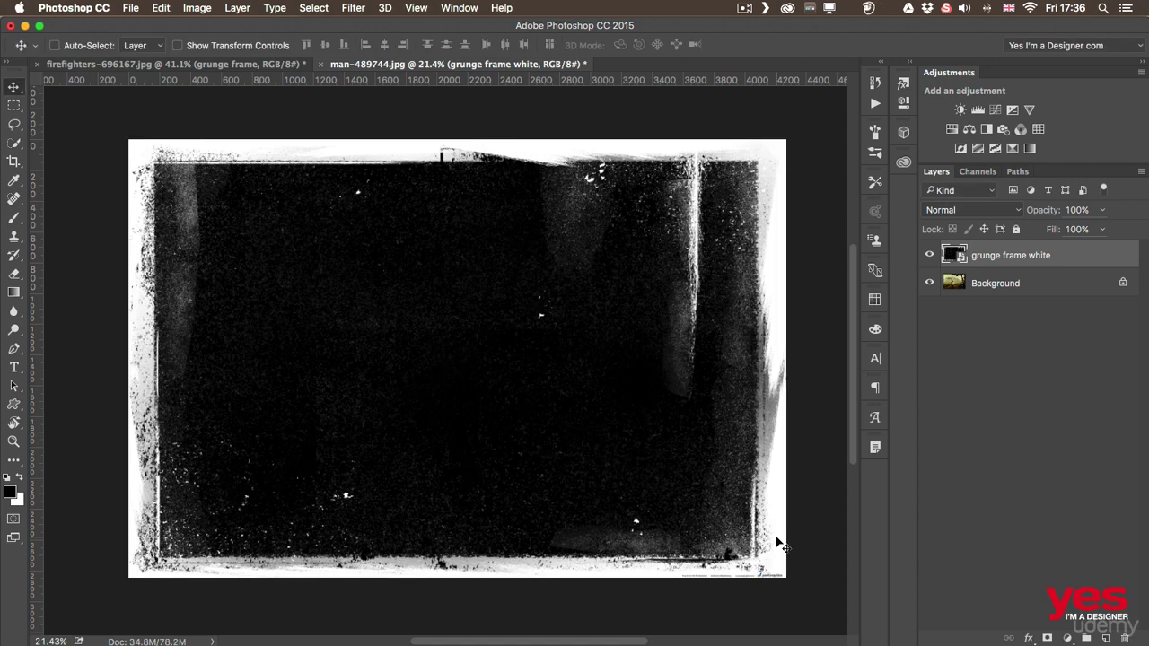
Try the Multiply blending mode on the grunge frame white layer, and set it to Screen instead
click(954, 213)
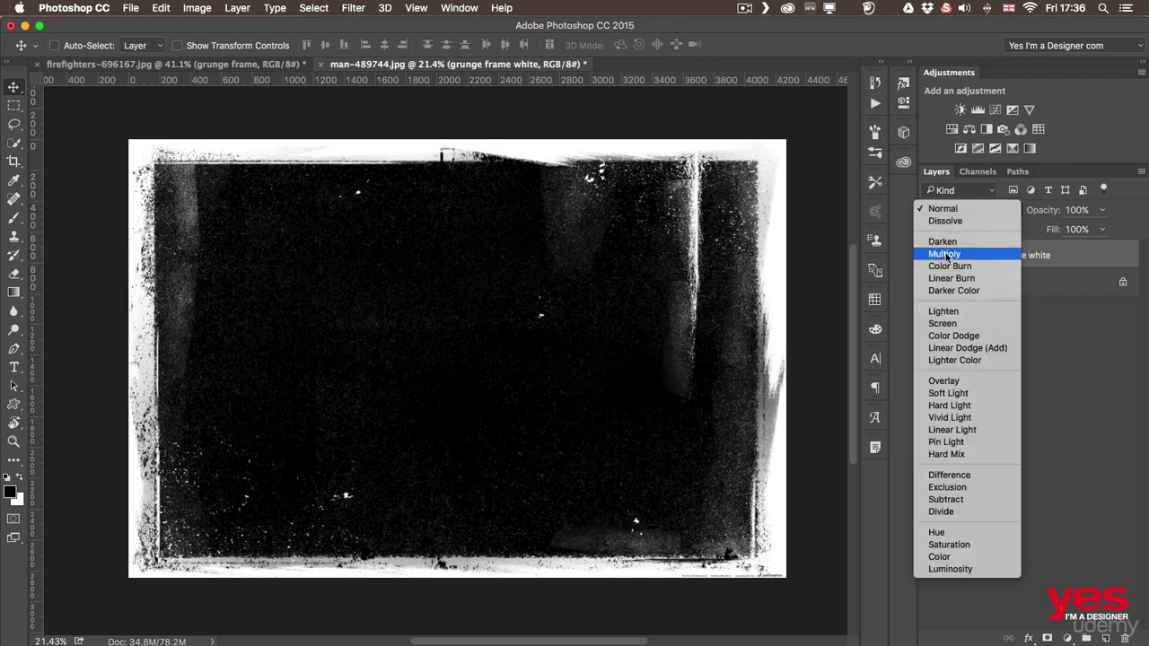
click(945, 255)
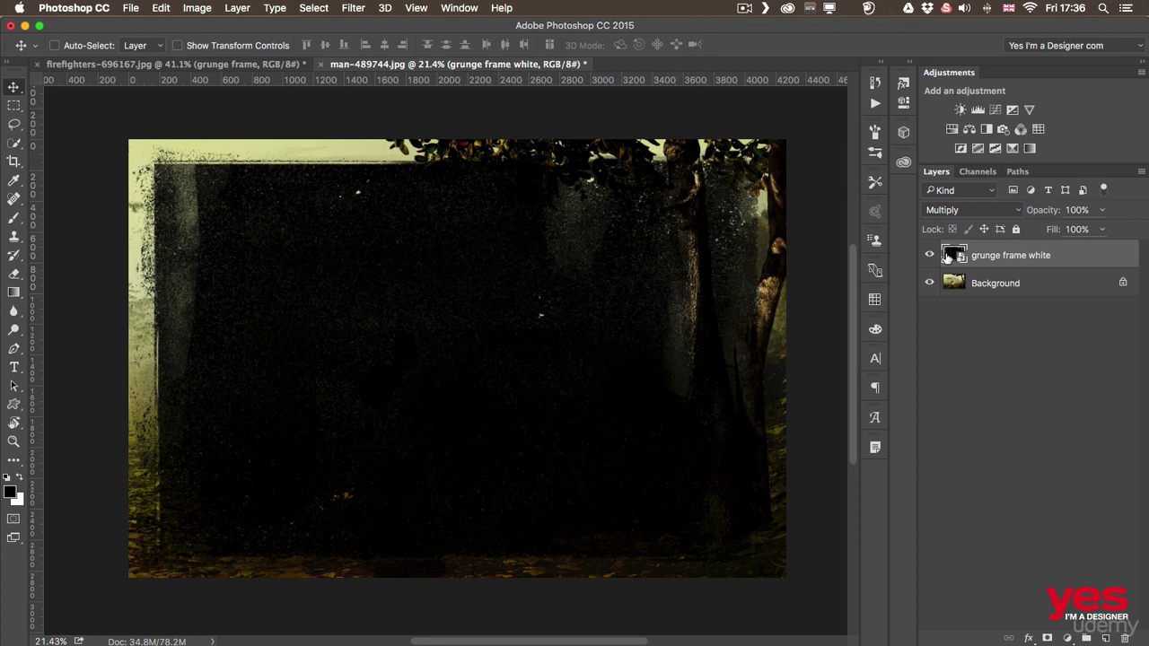
click(947, 209)
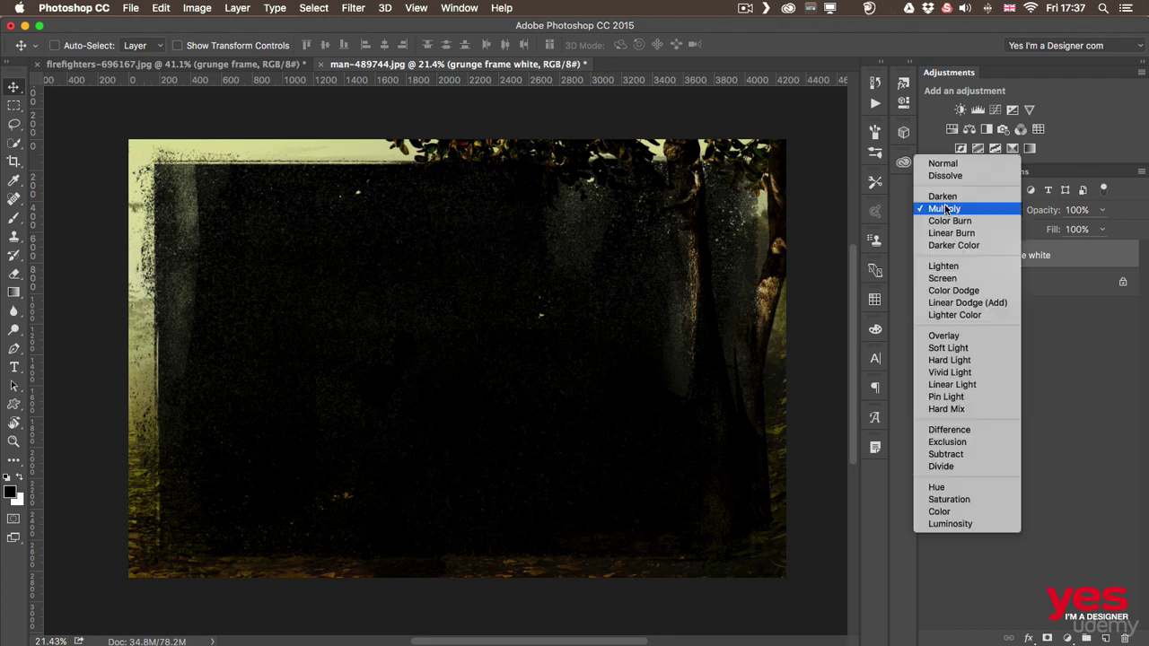
click(947, 278)
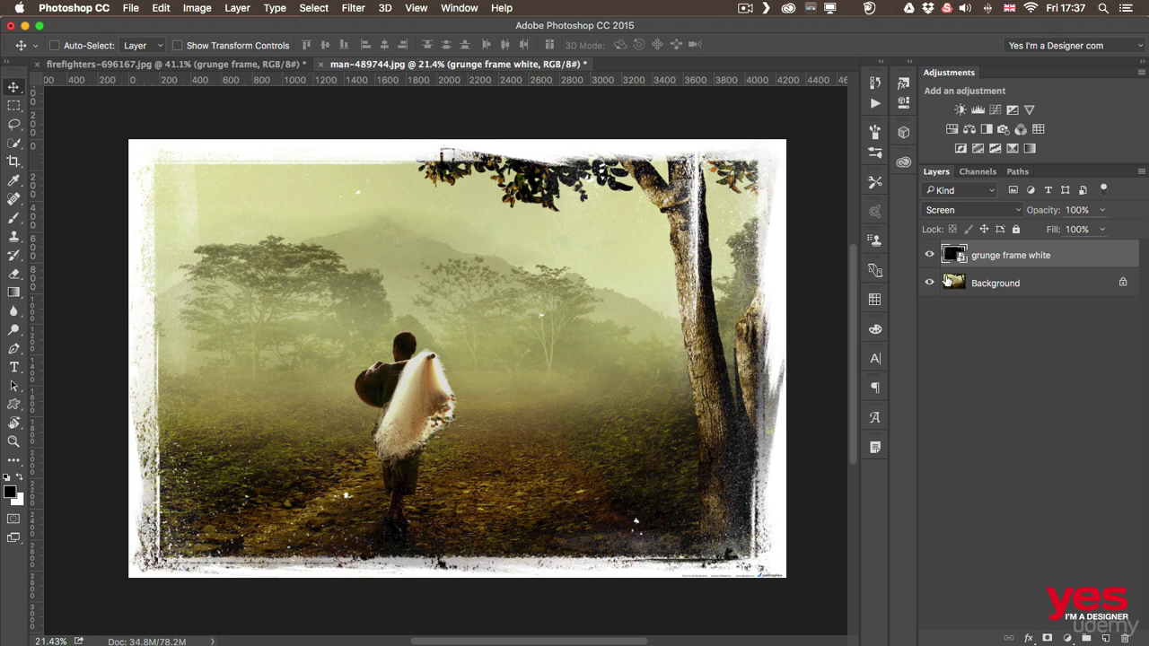
Invert the colours of the grunge frame white layer and change its blending mode to Multiply
click(208, 9)
mouse_move(215, 46)
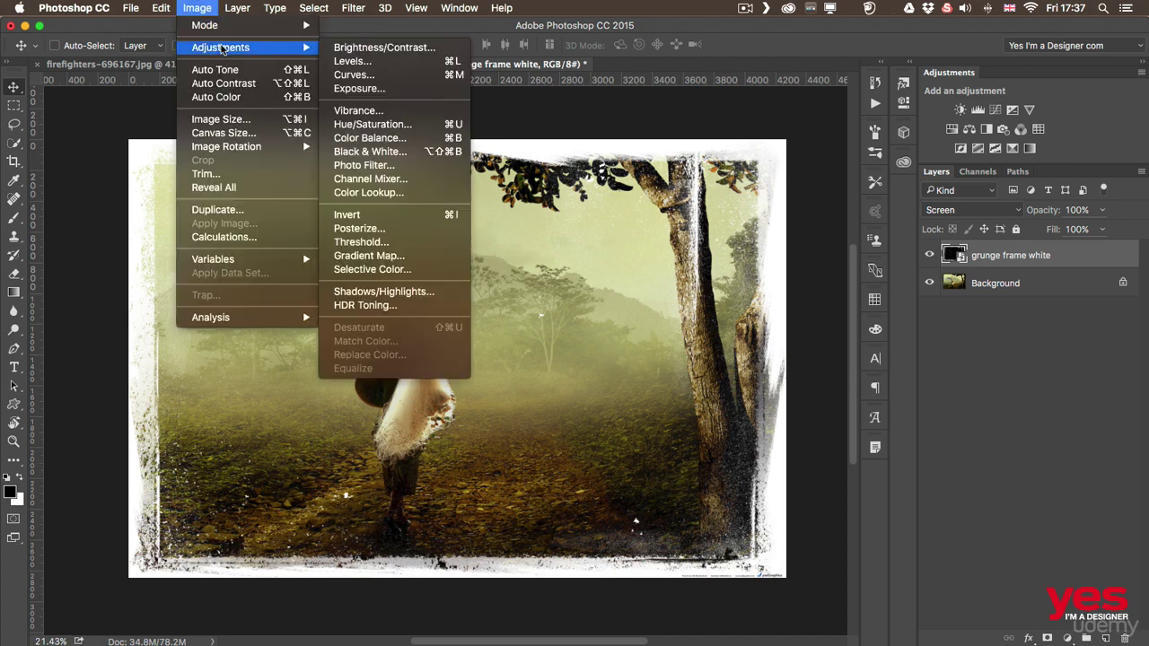
click(410, 215)
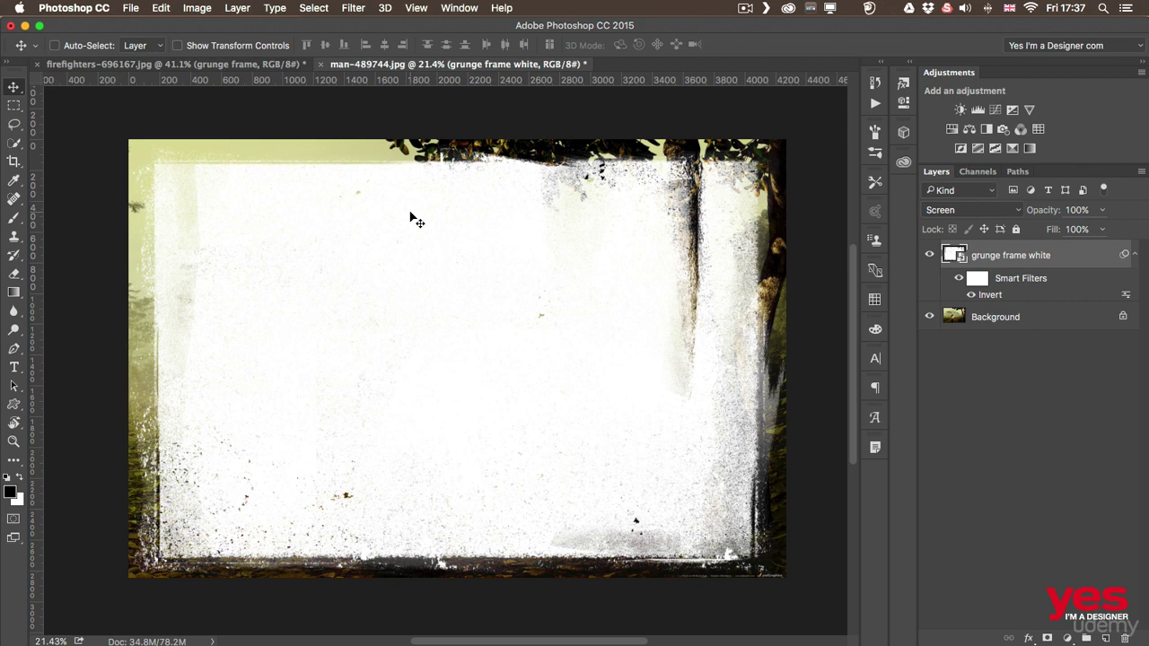
click(988, 211)
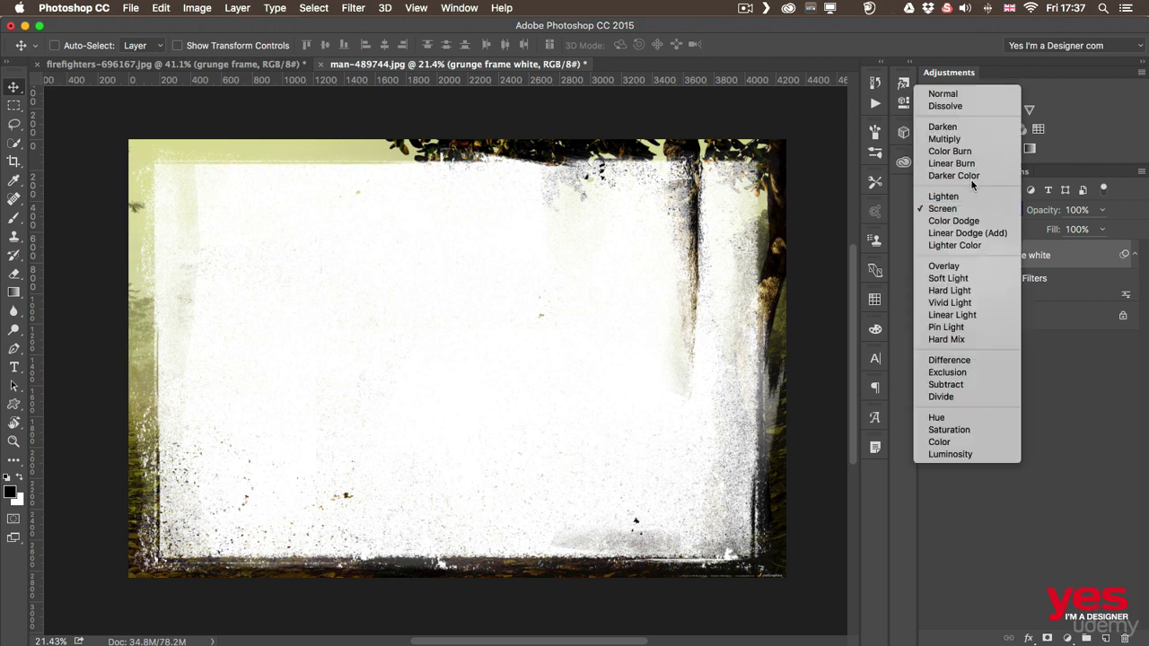
click(947, 139)
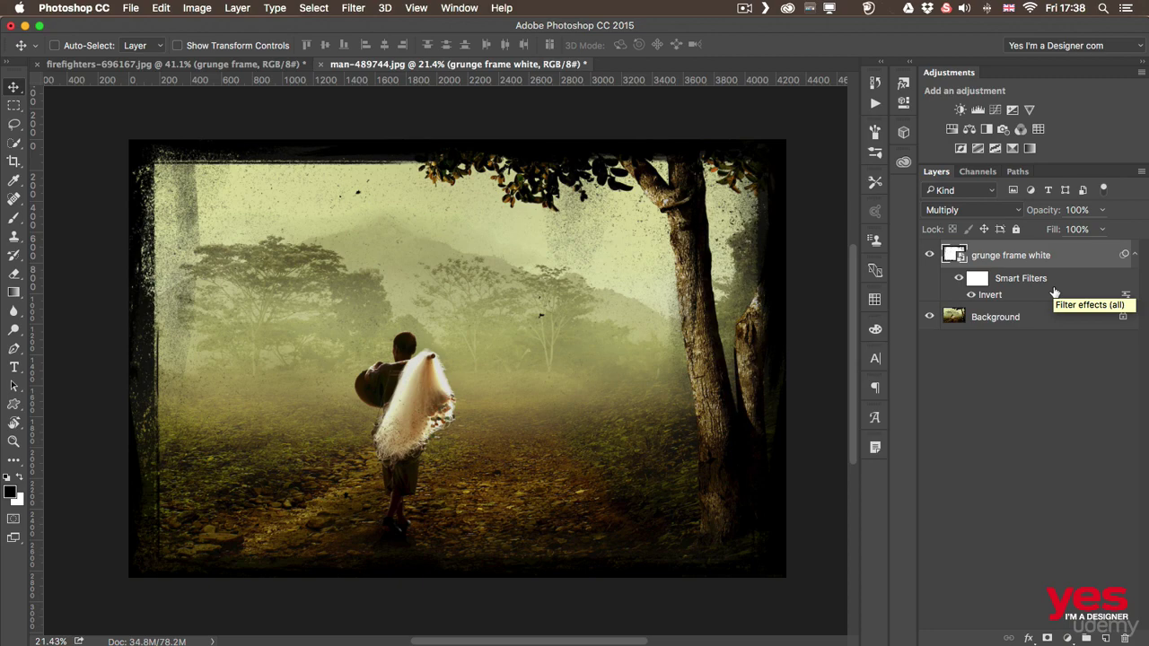
Toggle the inversion to compare, leave the grunge frame white layer's smart filters disabled, and set its blending mode to Screen
click(969, 295)
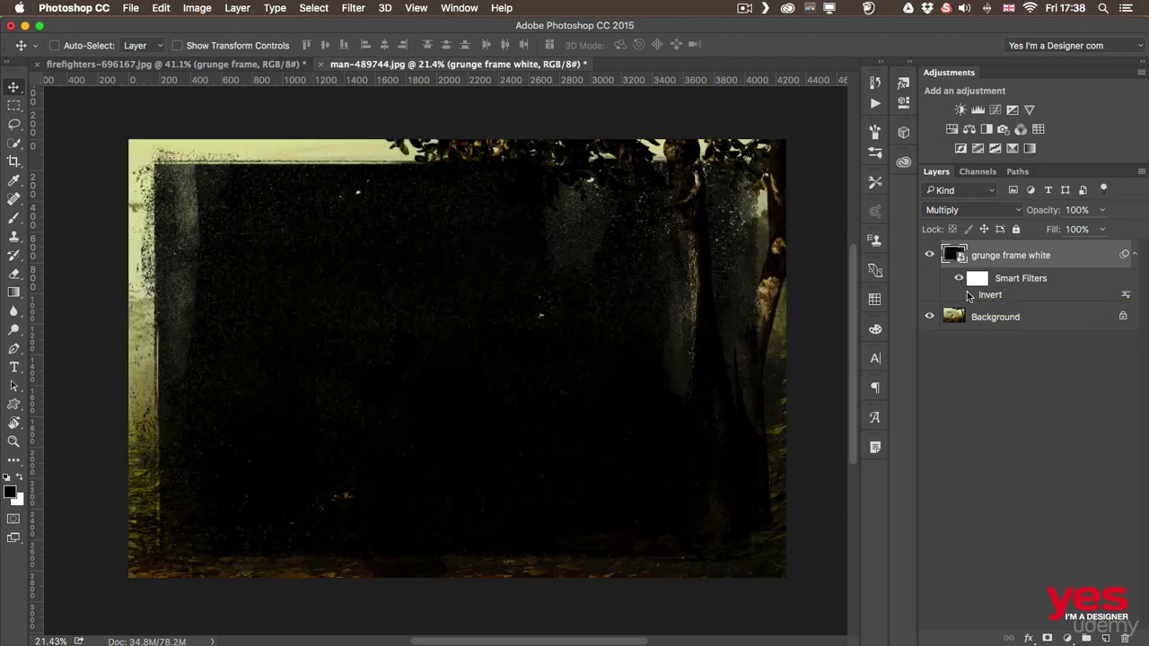
click(970, 296)
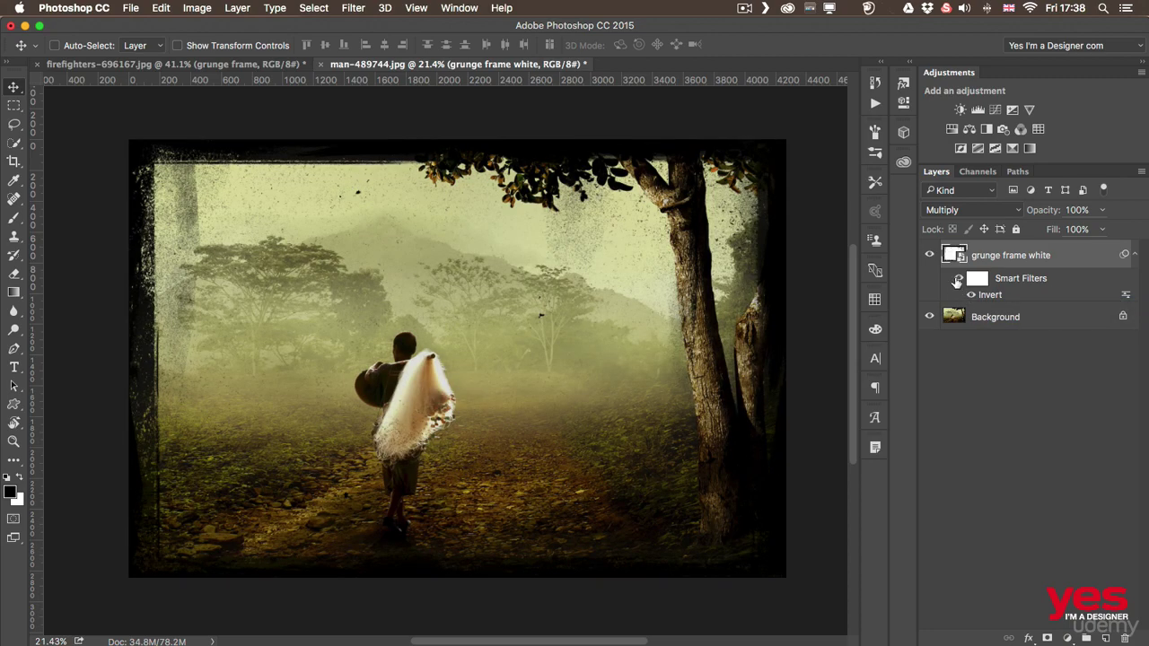
click(958, 280)
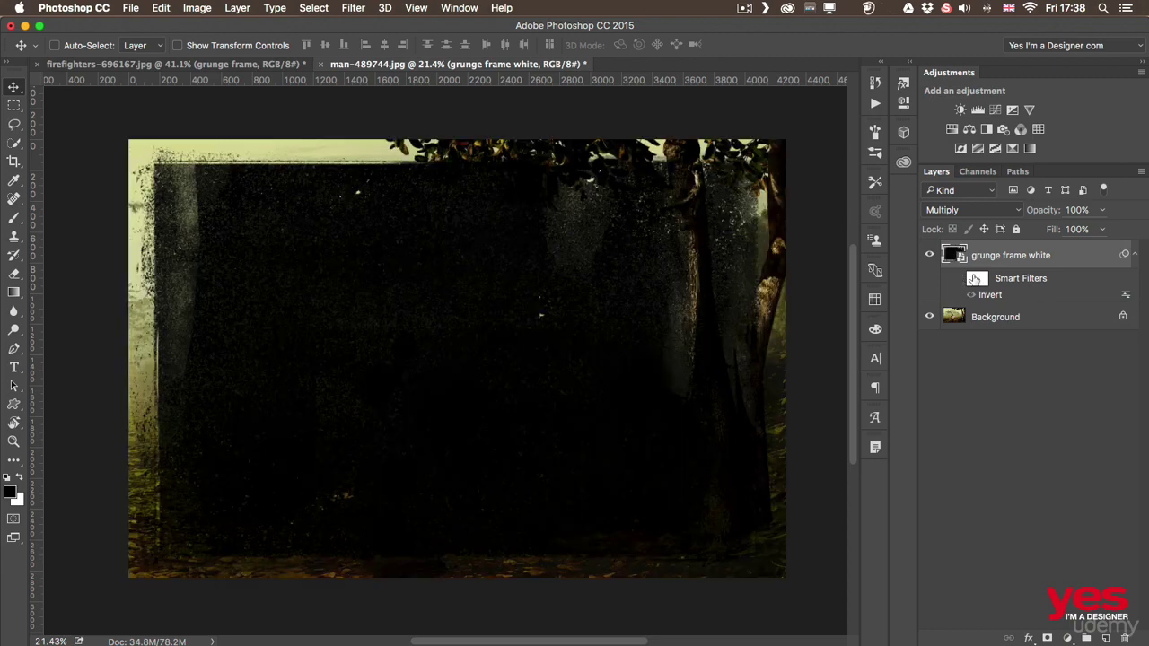
click(970, 213)
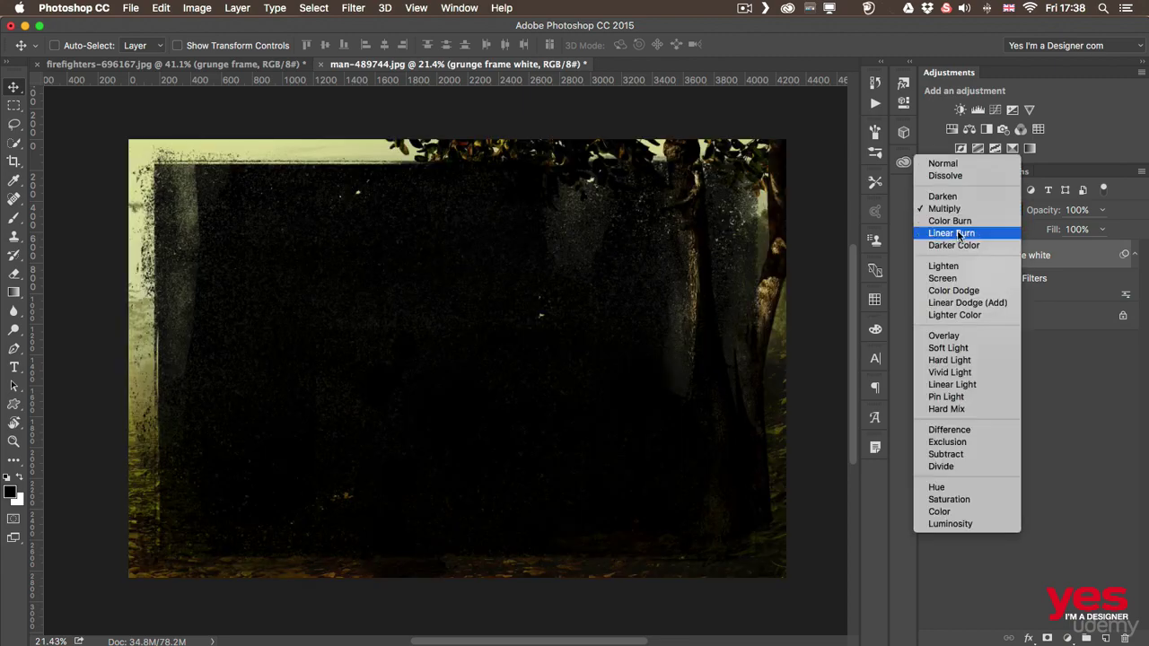
click(950, 279)
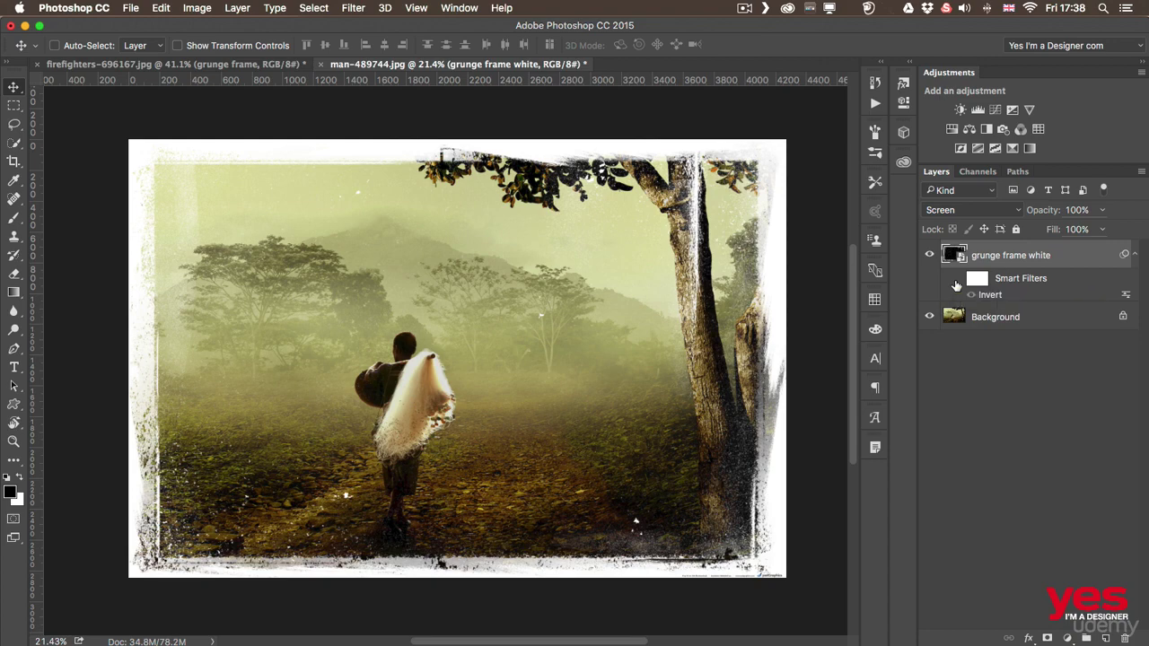
Re-enable the smart filters on the grunge frame white layer and set its blending mode back to Multiply
click(956, 284)
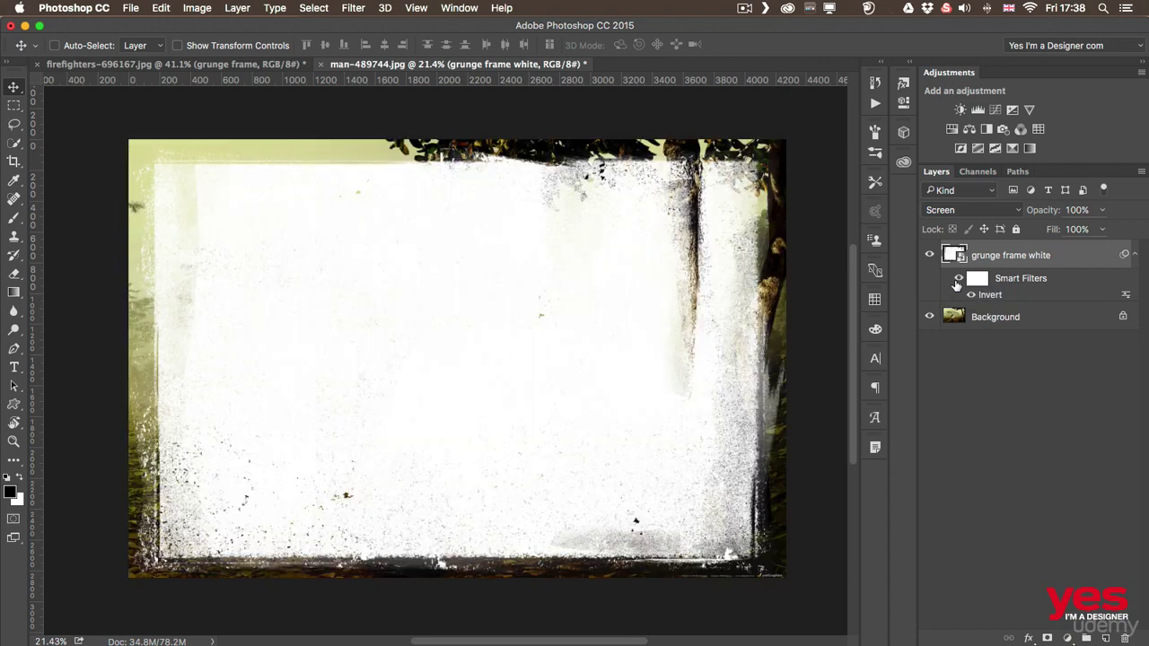
click(957, 212)
click(958, 140)
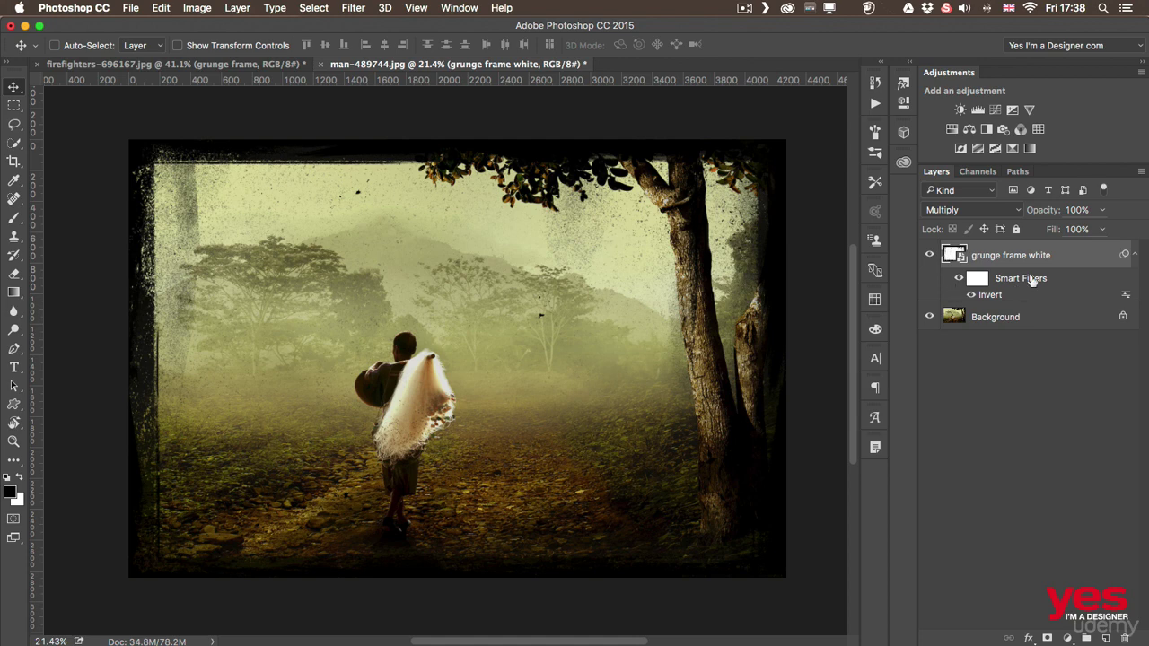
right_click(1075, 259)
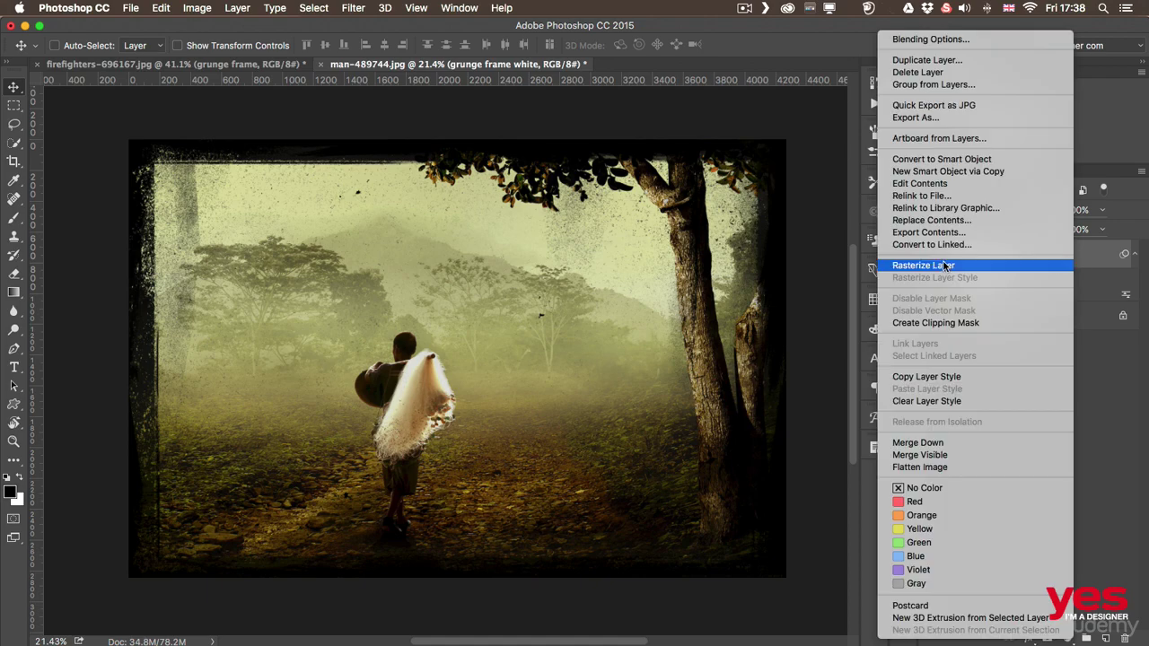
click(847, 215)
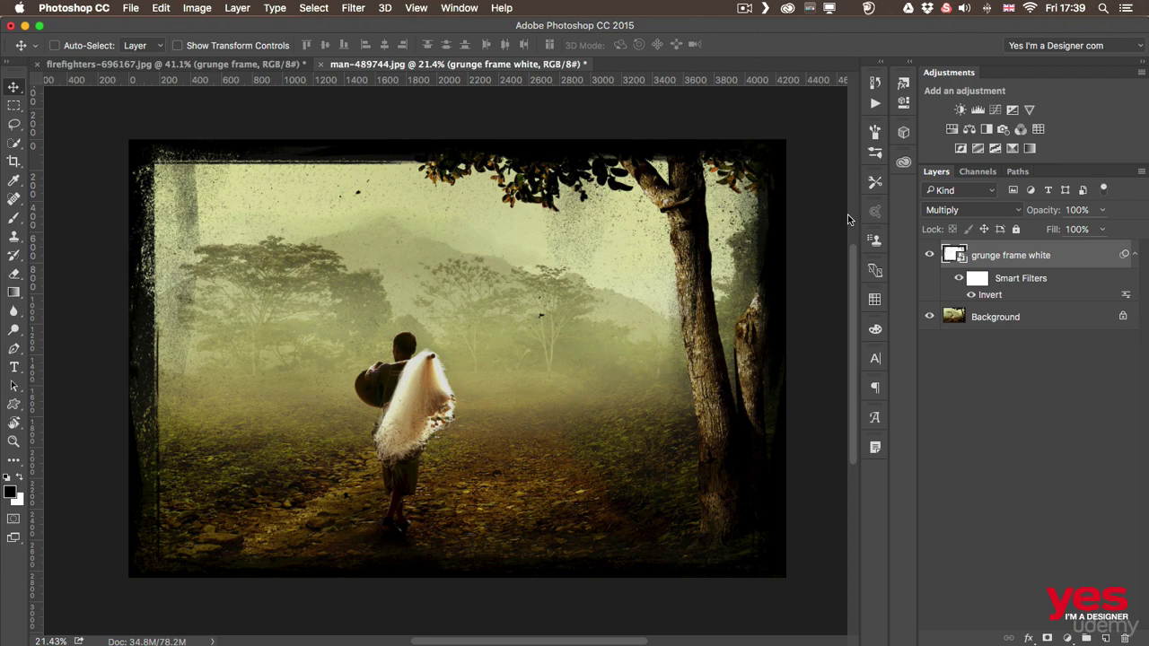
Place paper texture.jpg from the Textures folder into the man photo as an embedded layer
click(131, 8)
mouse_move(84, 8)
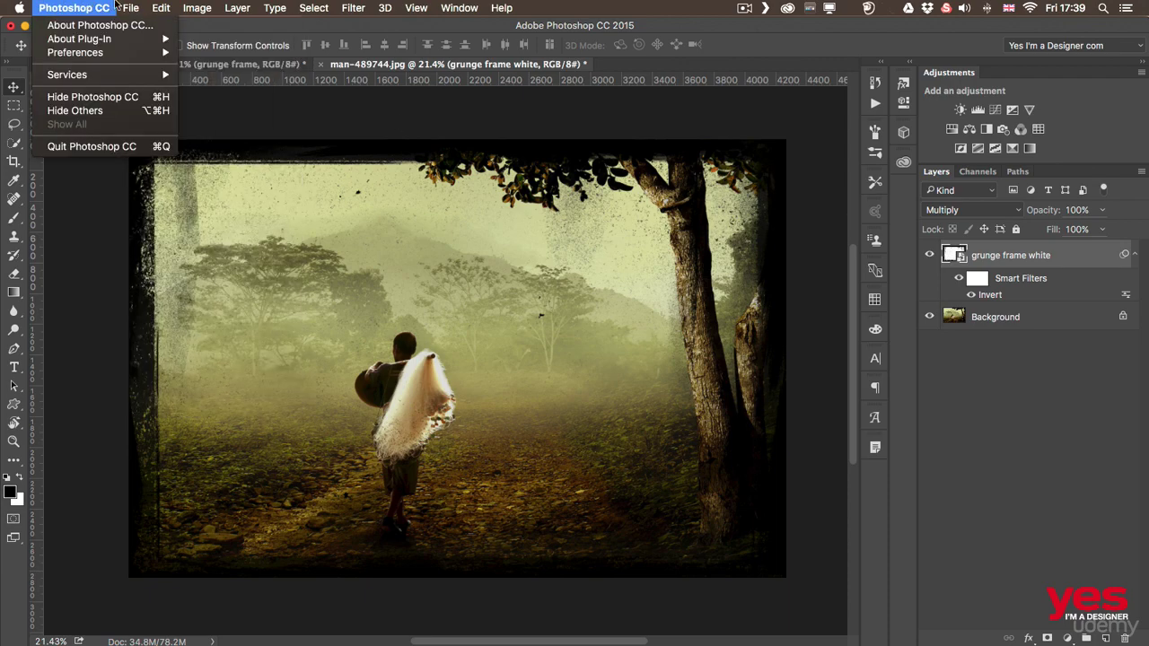
mouse_move(131, 8)
click(186, 270)
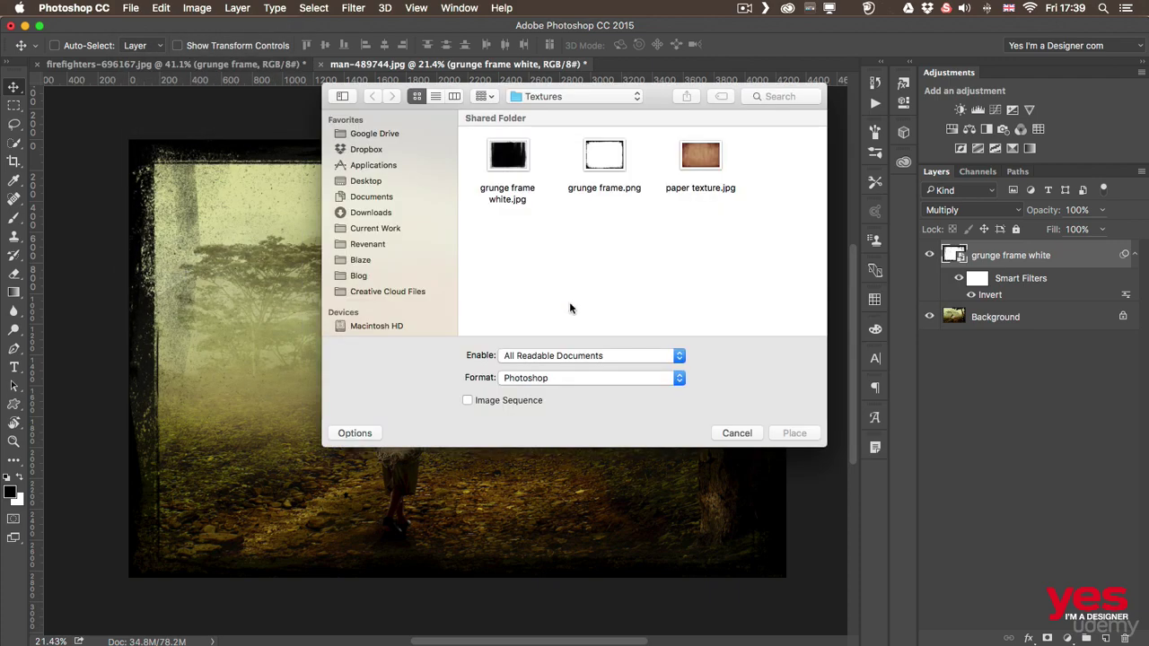
click(701, 158)
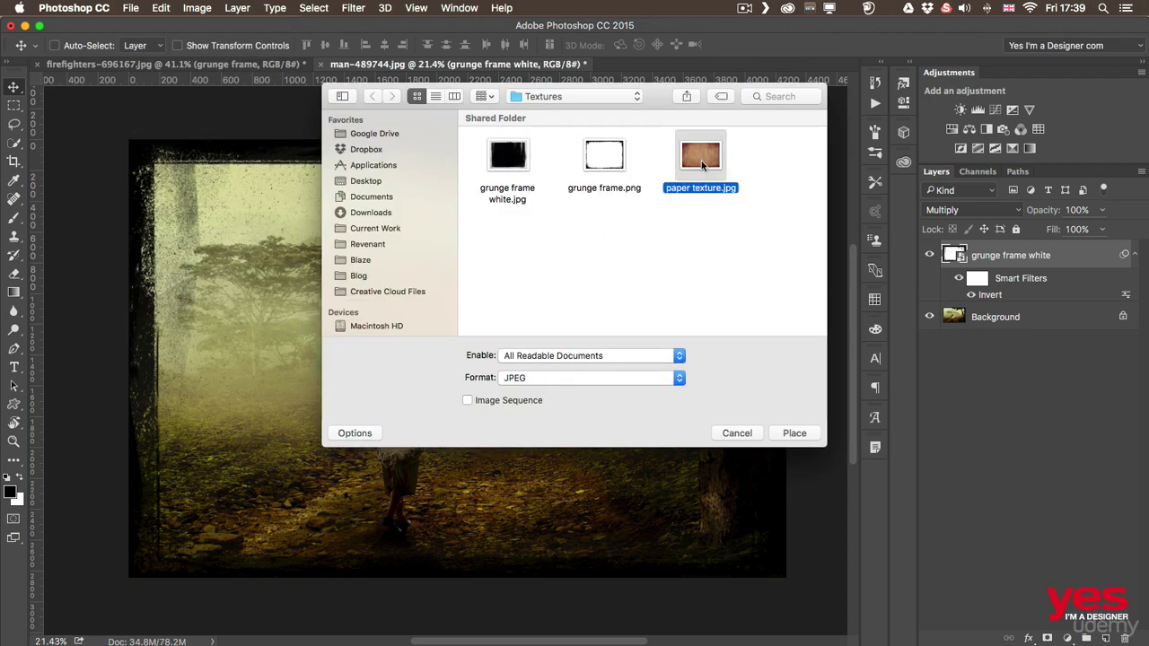
click(794, 433)
Align the paper texture with the canvas's upper-left corner, scale it to about 216% to cover the photo, and set its blending mode to Overlay
drag(510, 358, 323, 244)
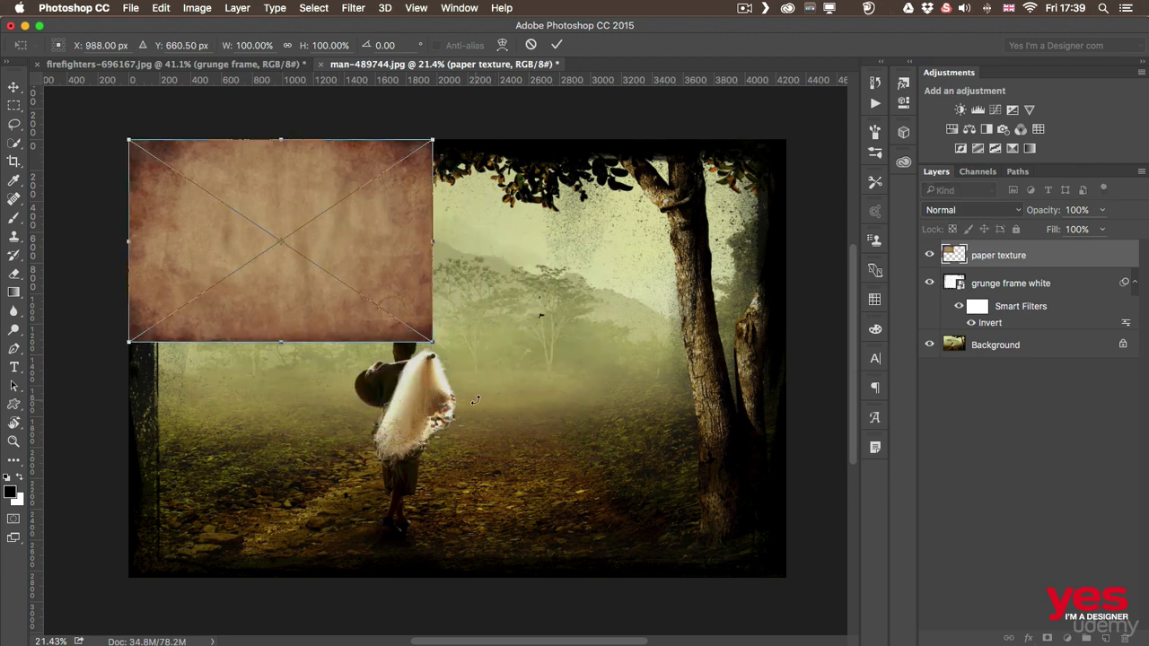
drag(433, 341, 785, 575)
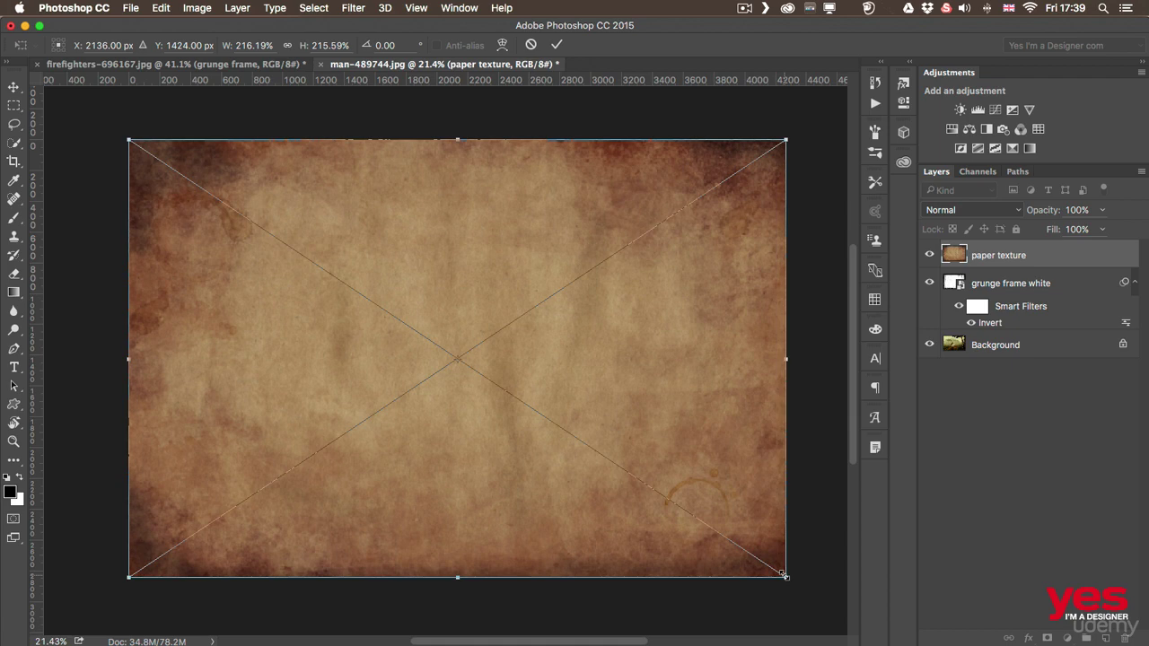
key(Return)
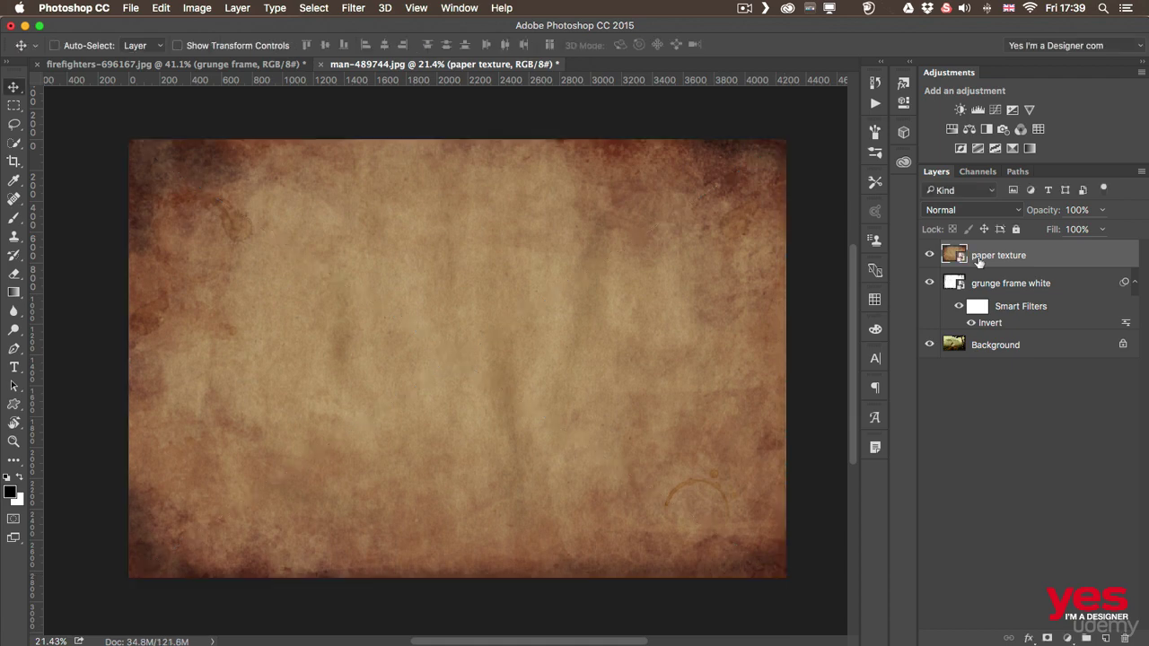
click(952, 210)
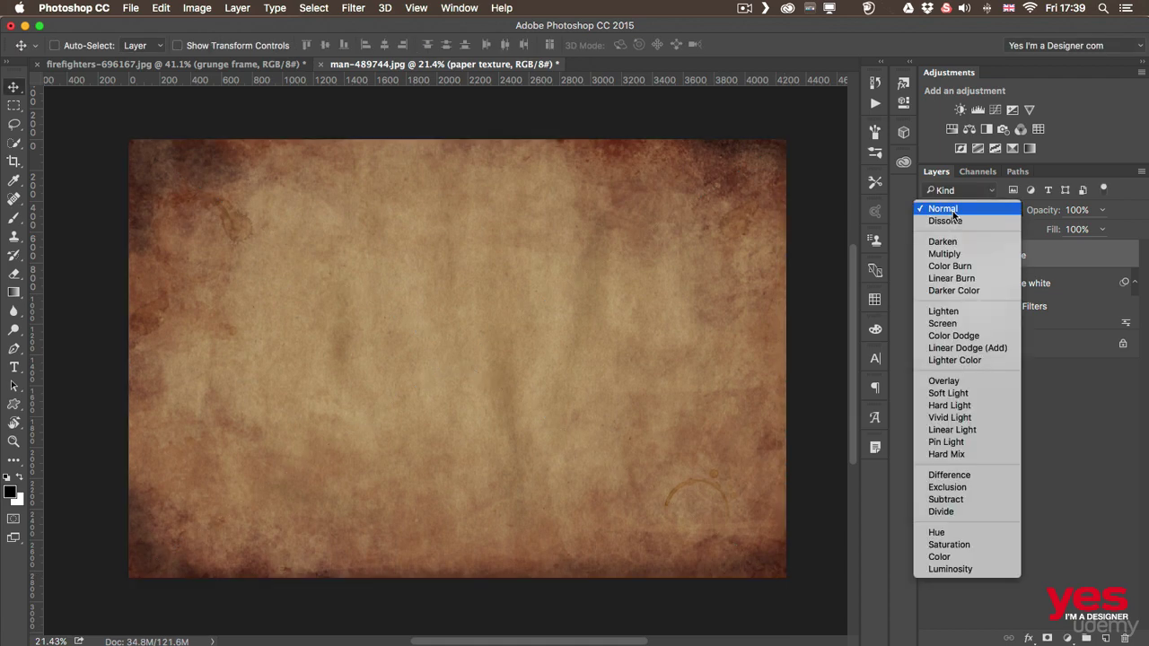
click(949, 382)
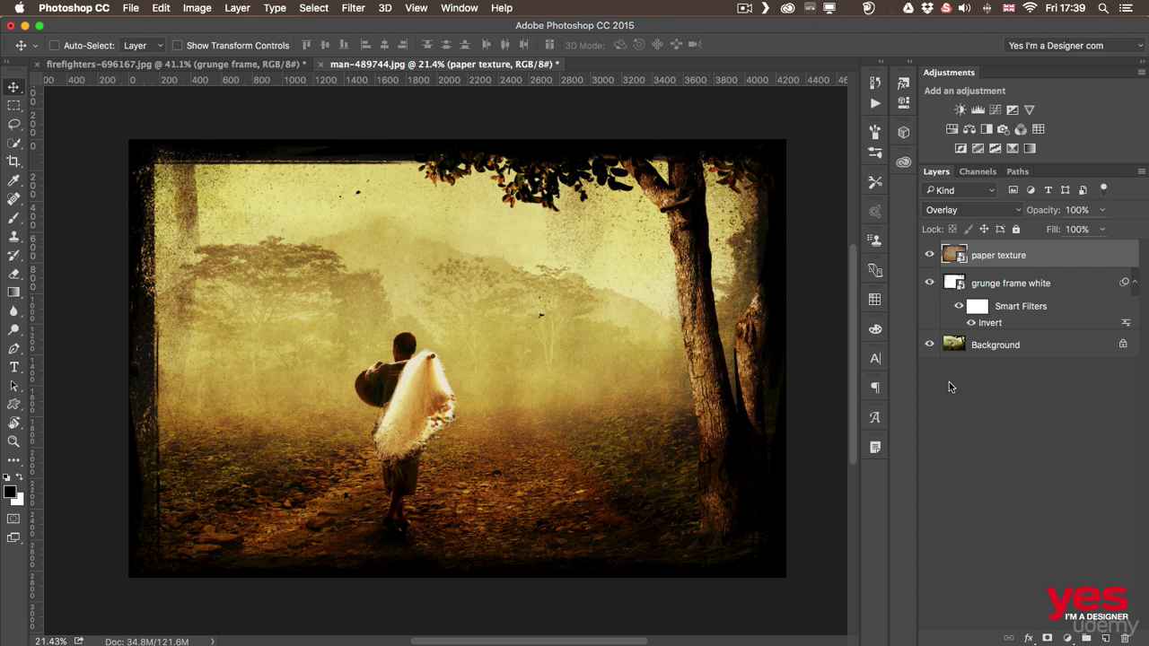
Compare the photo with and without the paper texture while the grunge frame white layer is hidden, and show both layers again
click(930, 286)
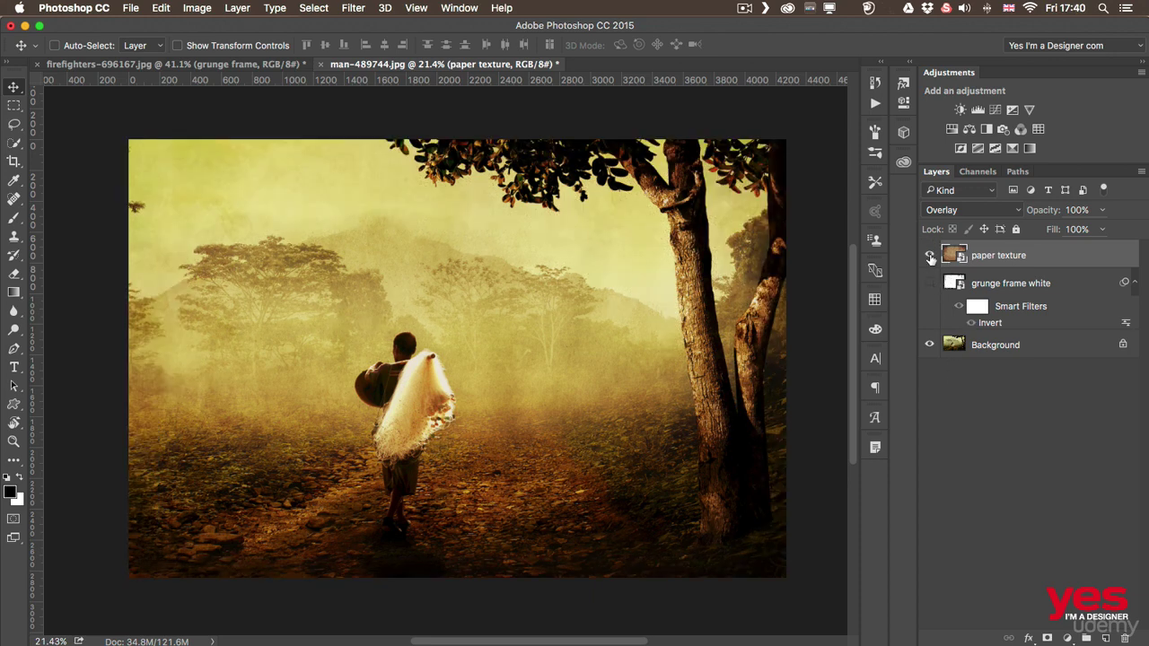
click(930, 257)
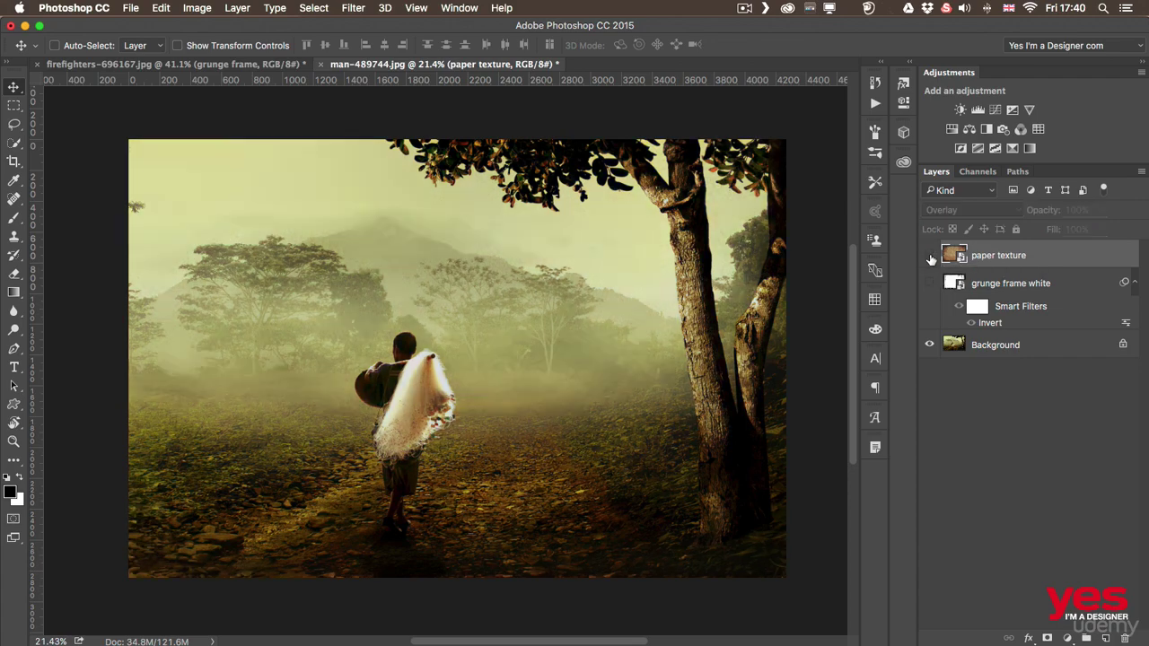
click(930, 258)
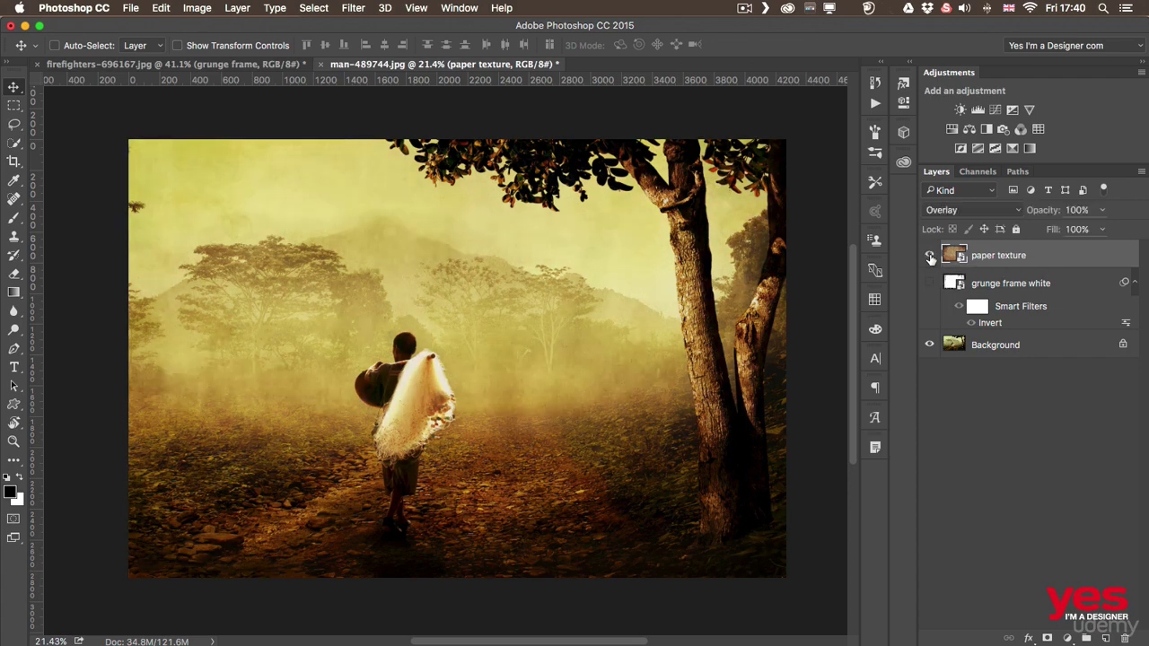
click(930, 257)
click(930, 257)
mouse_move(664, 348)
mouse_down()
mouse_move(646, 287)
mouse_move(507, 205)
mouse_move(447, 206)
mouse_move(394, 312)
mouse_move(608, 461)
mouse_move(736, 409)
mouse_move(718, 310)
mouse_move(627, 244)
mouse_move(465, 230)
mouse_move(380, 244)
mouse_move(332, 177)
mouse_move(294, 160)
mouse_move(553, 282)
mouse_move(619, 337)
mouse_move(655, 347)
mouse_up()
click(929, 282)
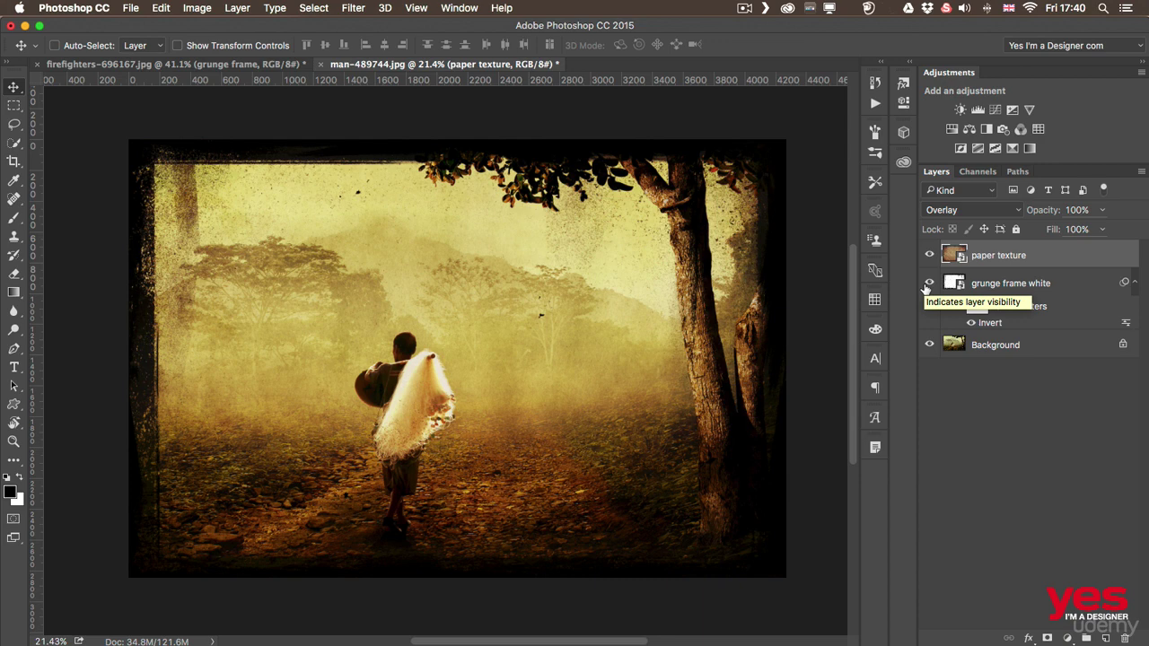
Select the grunge frame white layer and review the available blending modes, keeping Multiply
click(1074, 284)
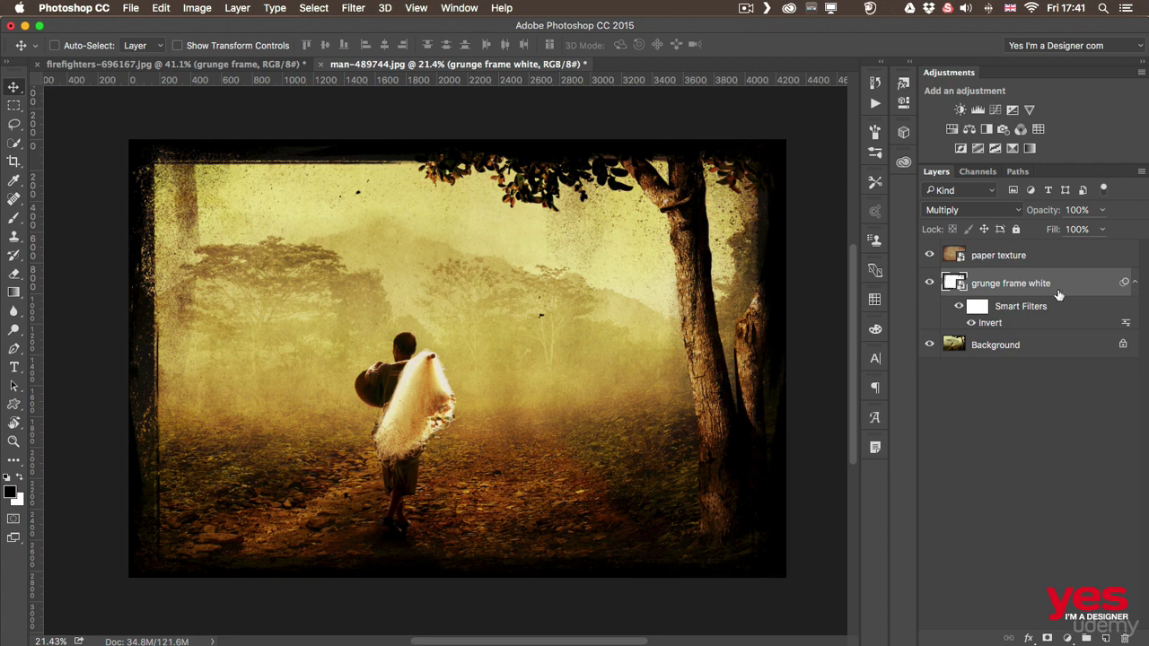
click(974, 210)
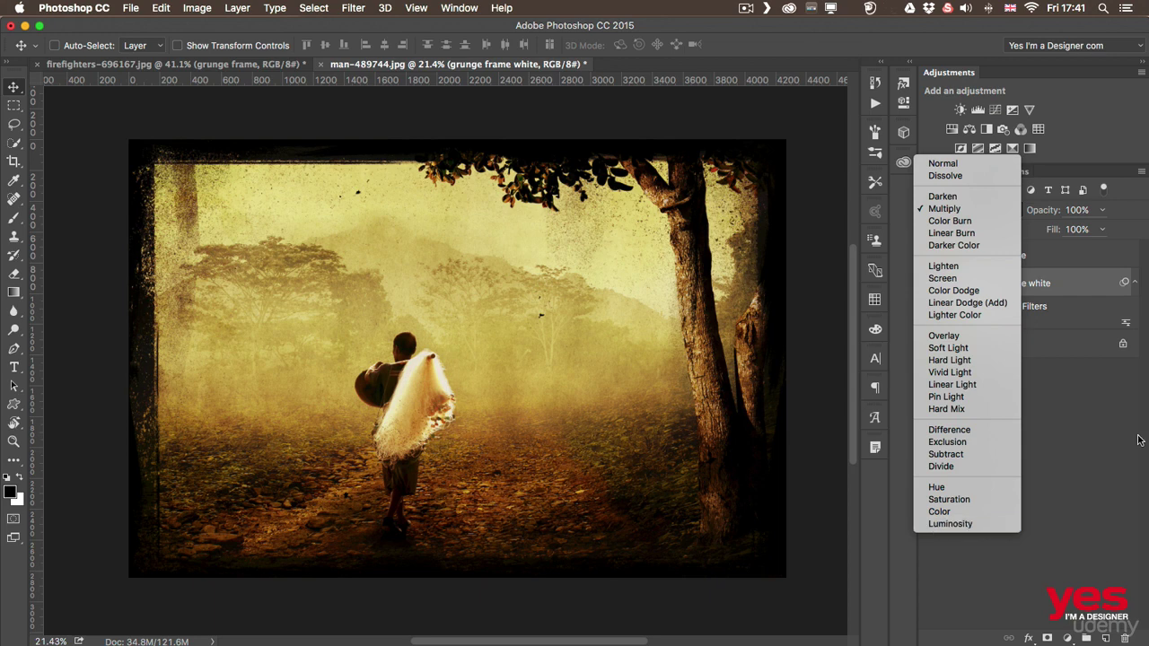
click(1081, 408)
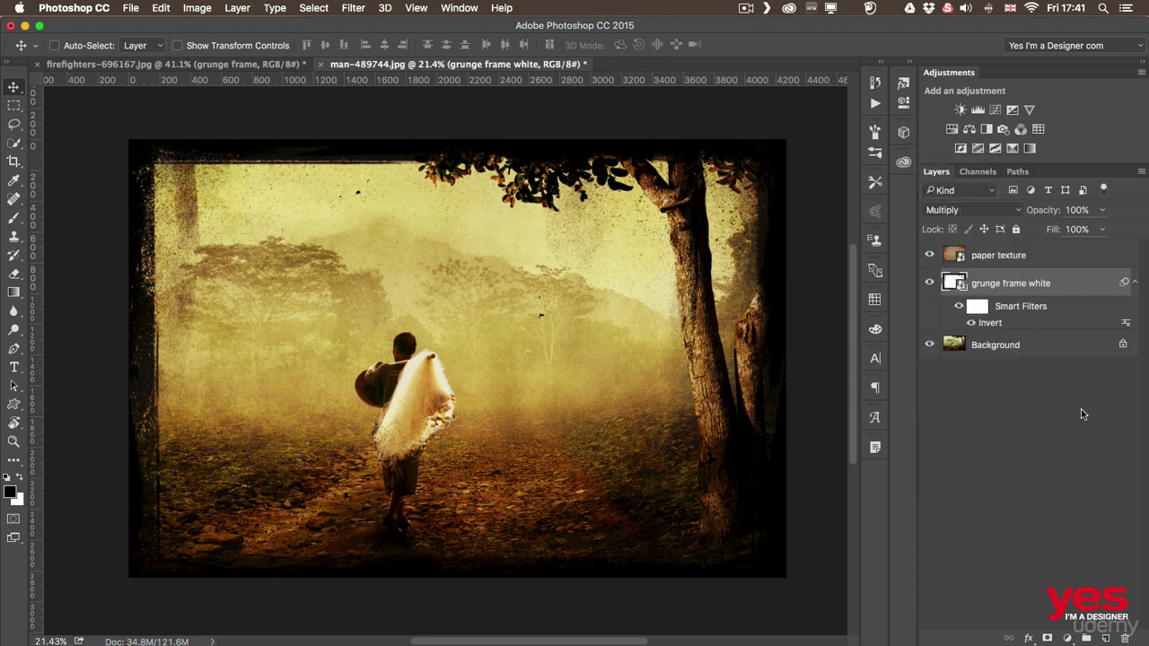